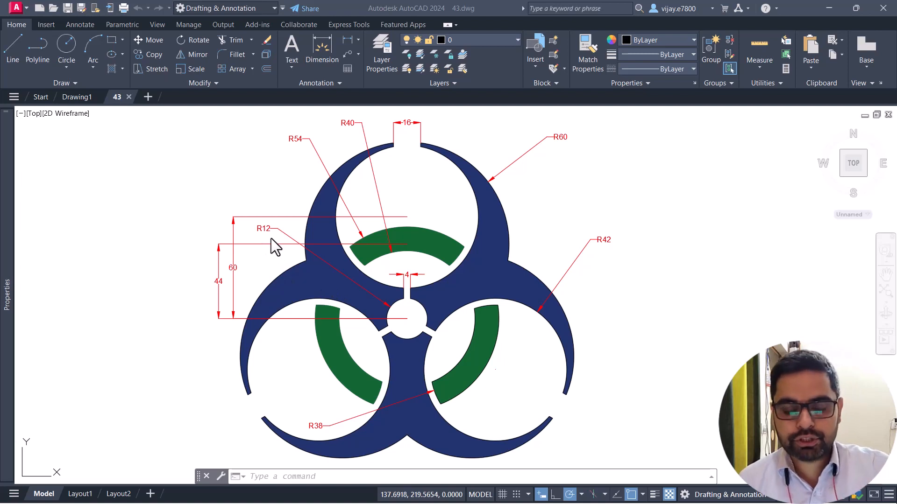
{"action": "left_click", "coordinate": [310, 267]}
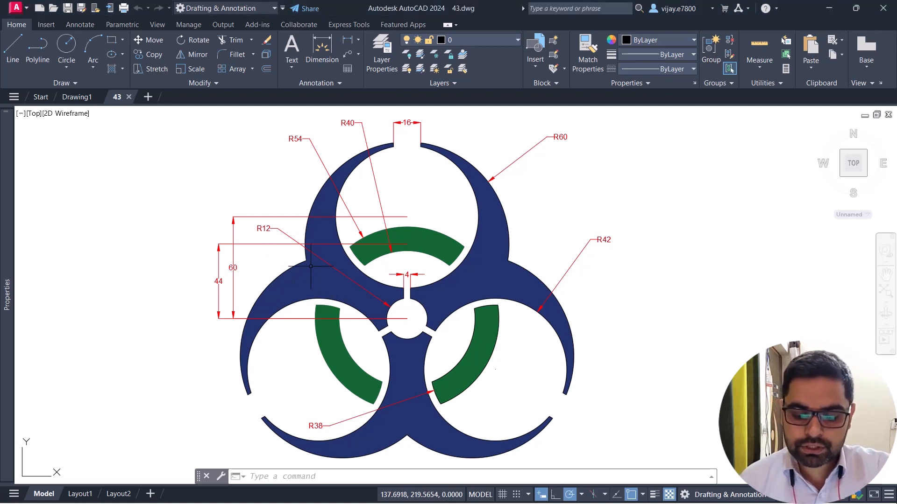
{"action": "left_click", "coordinate": [324, 280]}
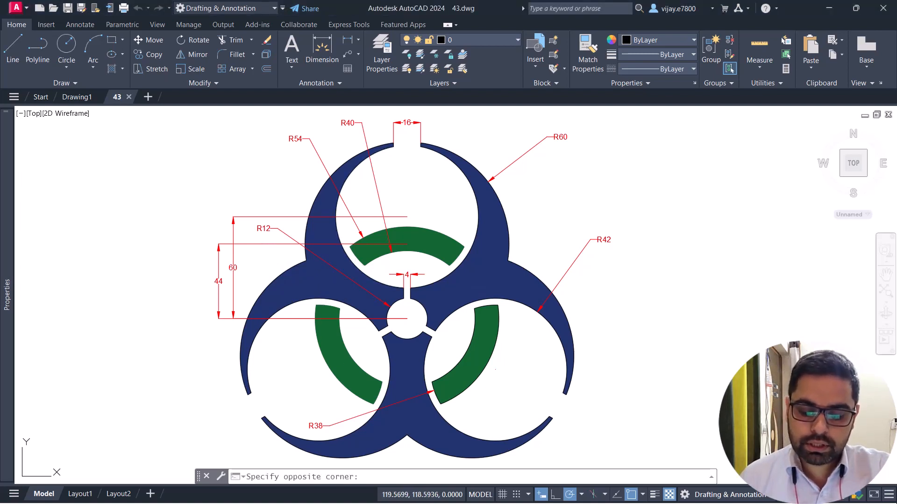
{"action": "left_click", "coordinate": [327, 316]}
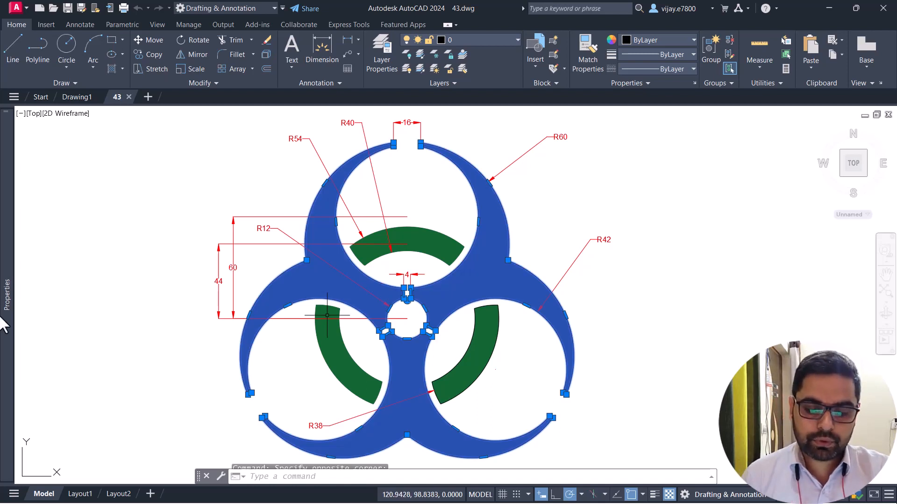
{"action": "key", "text": "Escape"}
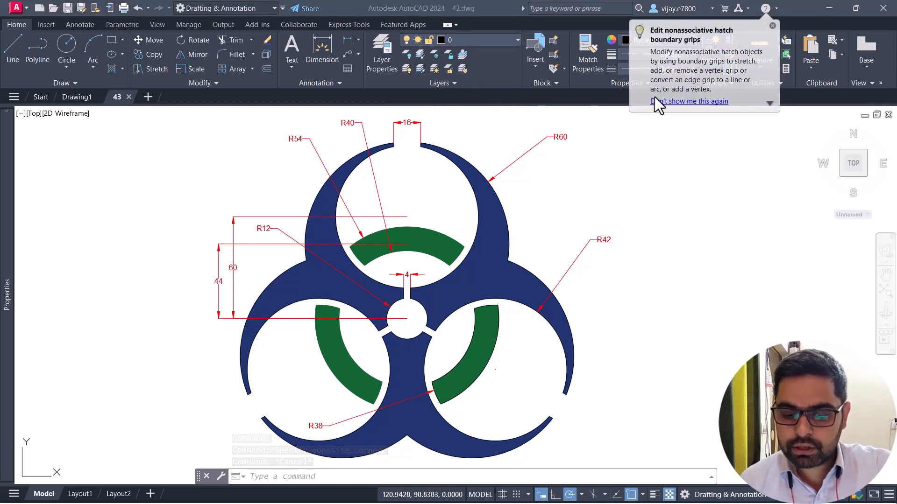
{"action": "left_click", "coordinate": [772, 25]}
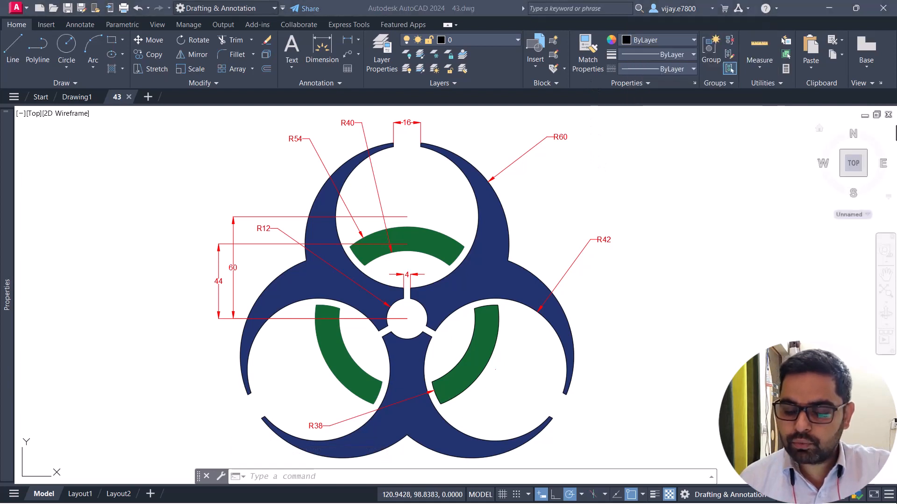
Hide the Layers panel from the Home ribbon.
{"action": "right_click", "coordinate": [890, 63]}
{"action": "mouse_move", "coordinate": [818, 108]}
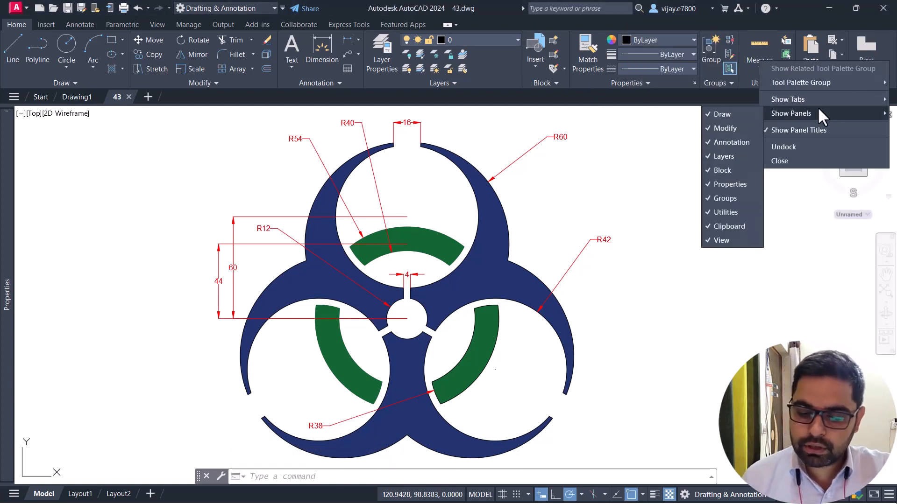
{"action": "left_click", "coordinate": [634, 160]}
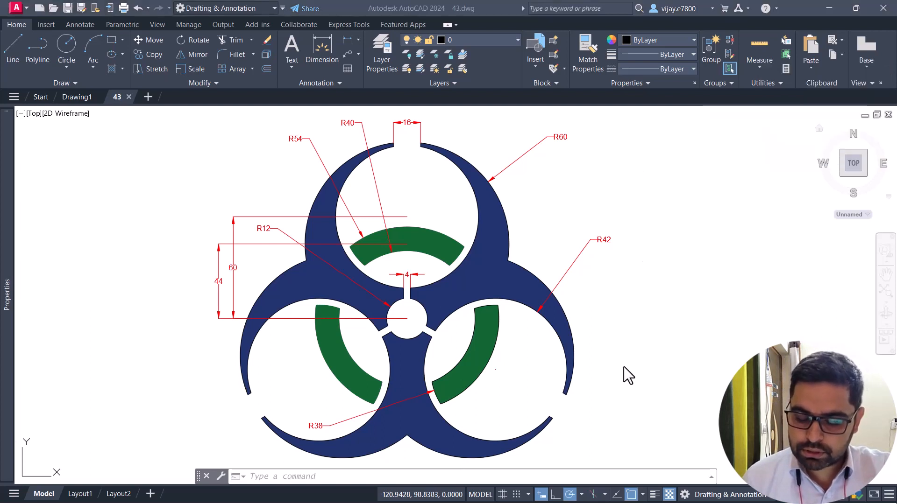
{"action": "right_click", "coordinate": [839, 66]}
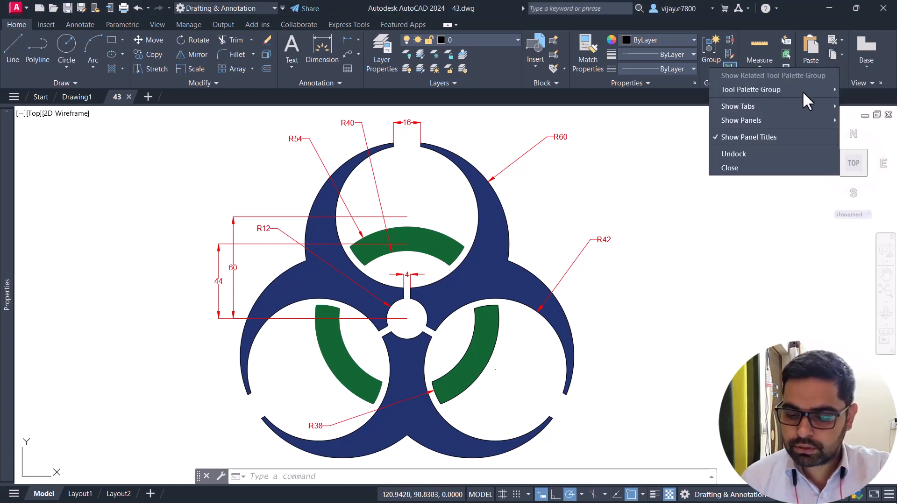
{"action": "mouse_move", "coordinate": [766, 120]}
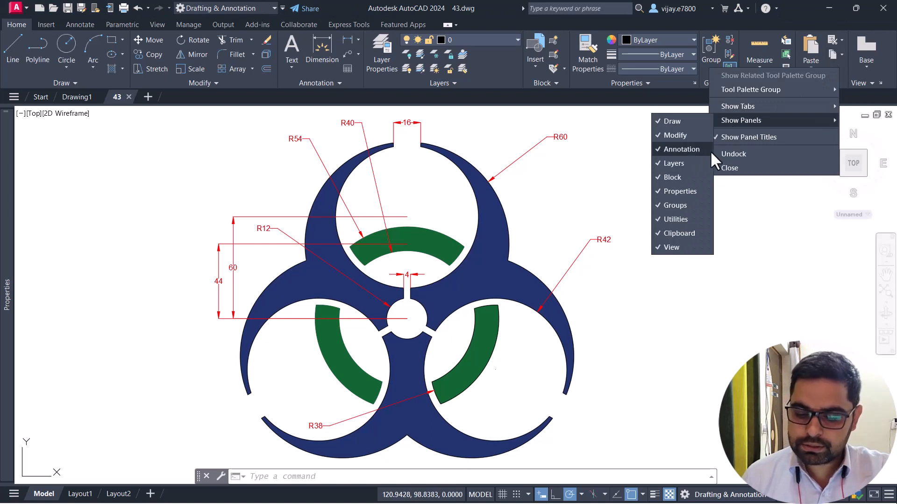
{"action": "left_click", "coordinate": [686, 161]}
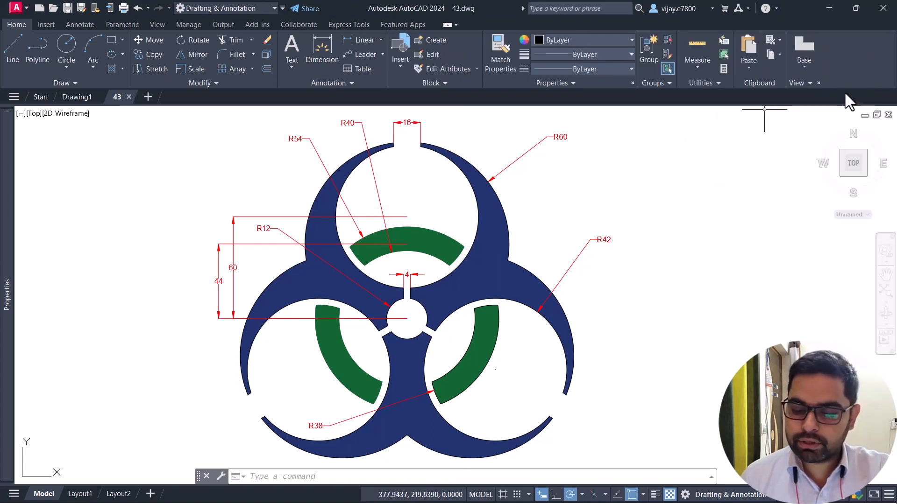
Restore the Layers panel on the Home ribbon.
{"action": "right_click", "coordinate": [836, 66]}
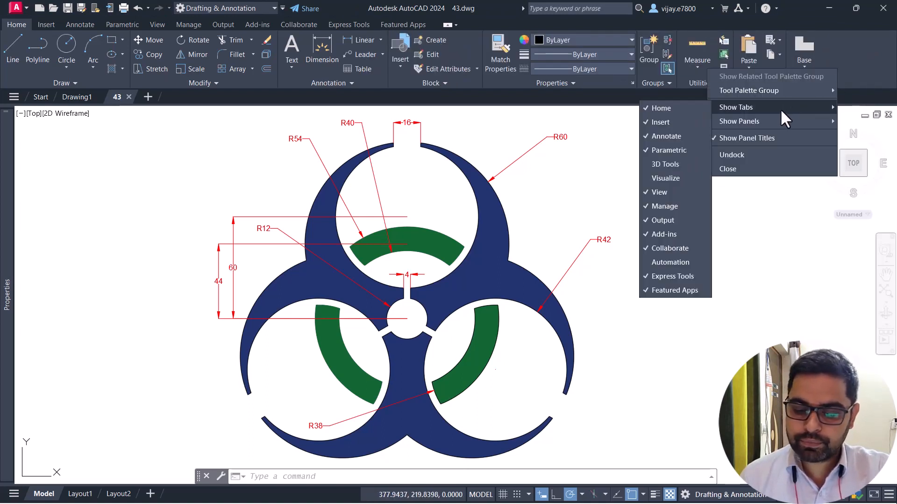
{"action": "mouse_move", "coordinate": [774, 122]}
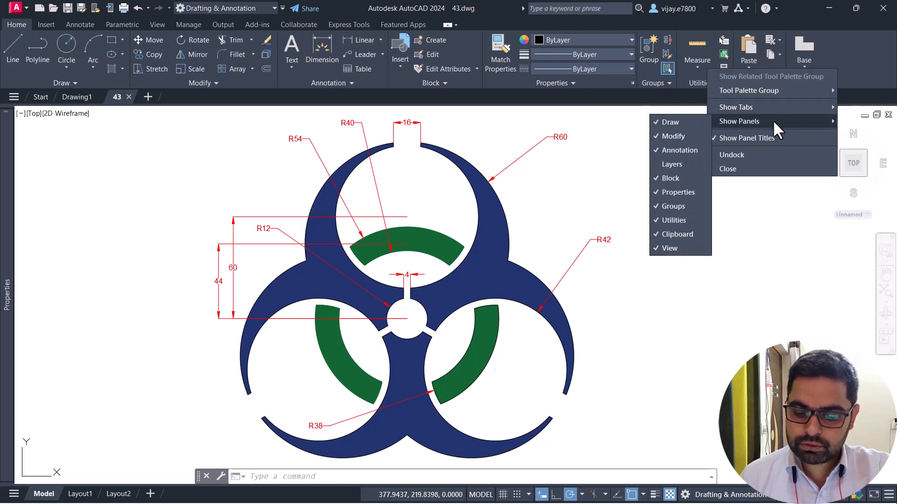
{"action": "left_click", "coordinate": [670, 164]}
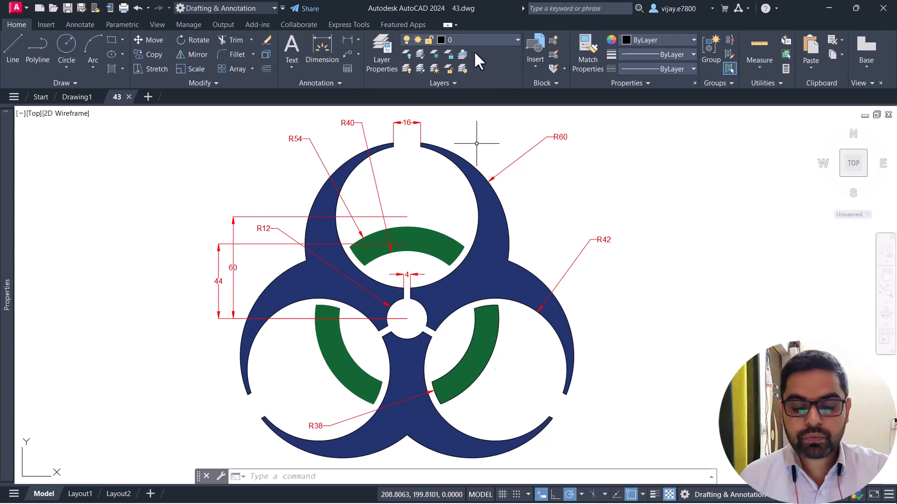
Turn off the Defpoints layer to hide the drawing's red dimensions.
{"action": "left_click", "coordinate": [465, 41]}
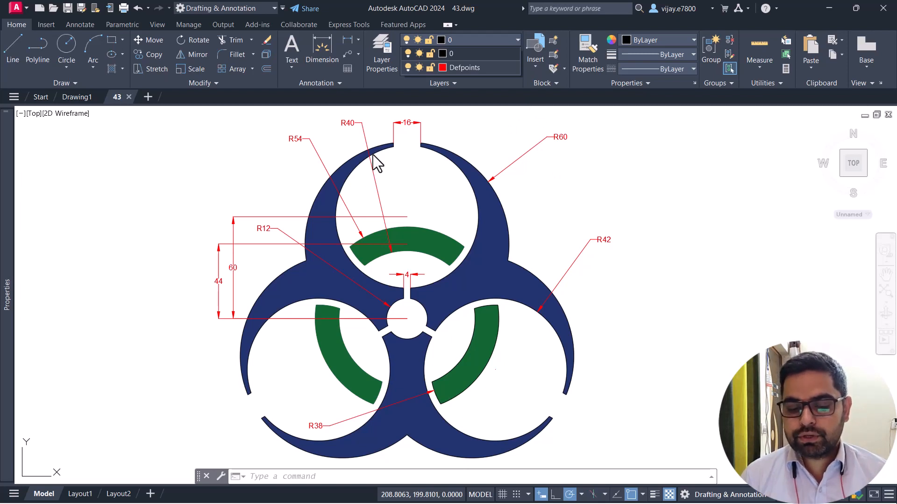
{"action": "left_click", "coordinate": [407, 67]}
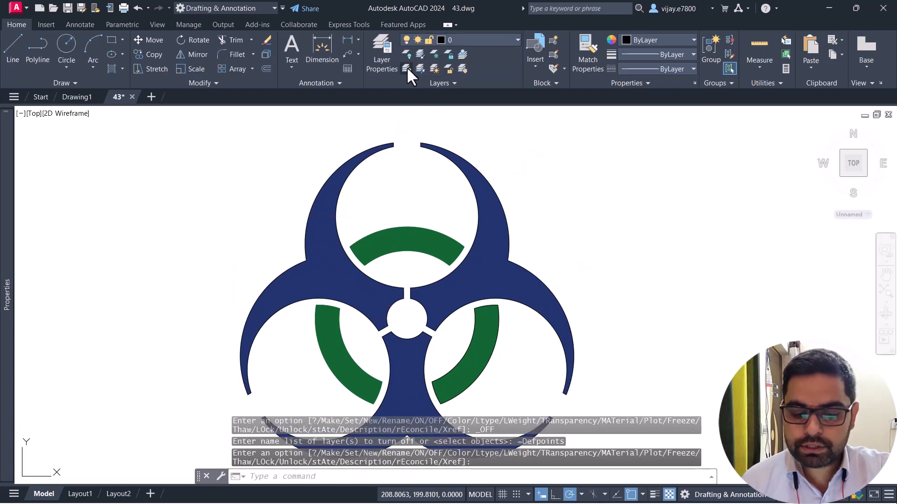
{"action": "left_click", "coordinate": [469, 41]}
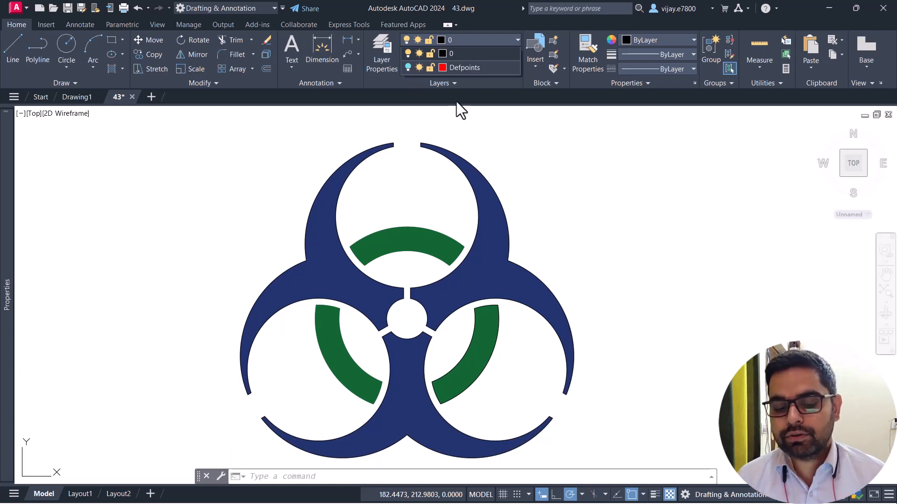
{"action": "left_click", "coordinate": [668, 279]}
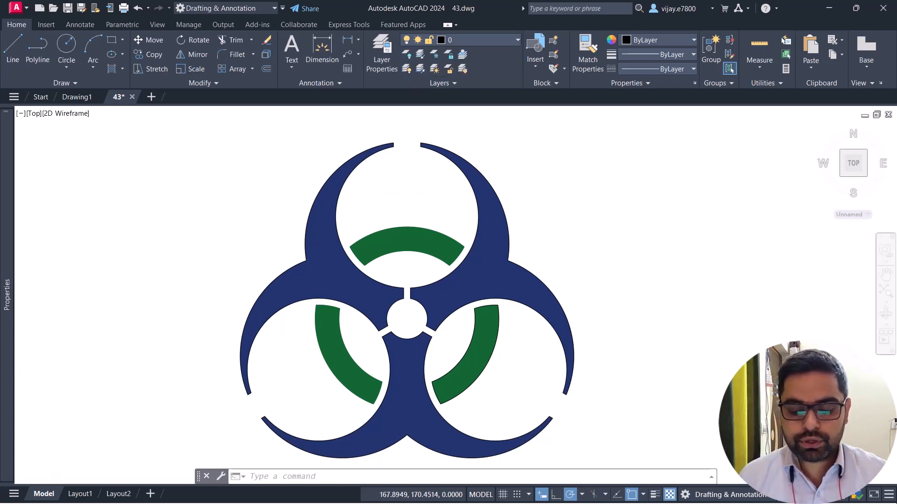
Turn the Defpoints layer back on to show the red dimensions again.
{"action": "scroll", "coordinate": [407, 193], "scroll_direction": "down", "scroll_amount": 2}
{"action": "middle_click_drag", "start_coordinate": [521, 232], "coordinate": [505, 196]}
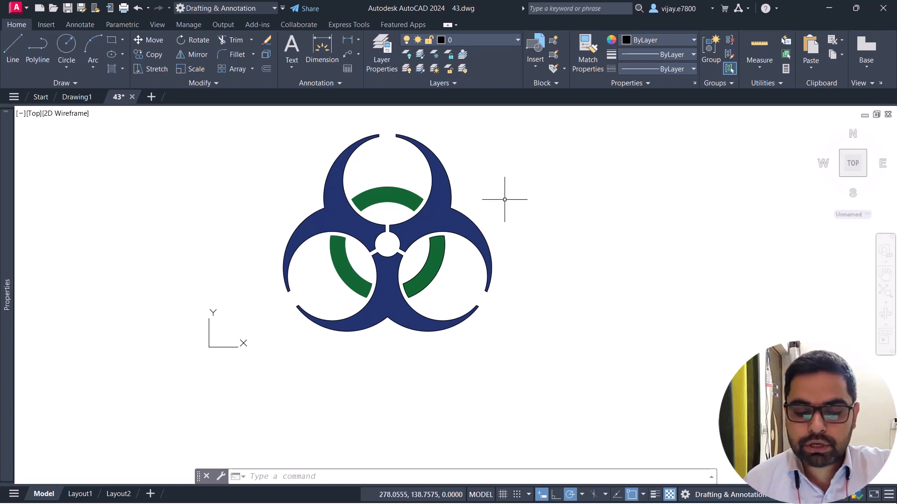
{"action": "left_click", "coordinate": [458, 39]}
{"action": "left_click", "coordinate": [408, 67]}
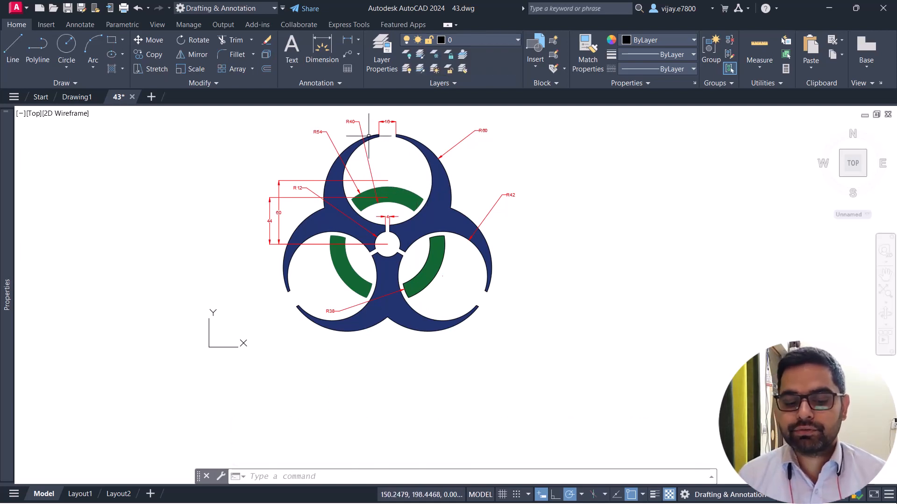
Create a new layer named Hatch in the Layer Properties Manager.
{"action": "left_click", "coordinate": [398, 60]}
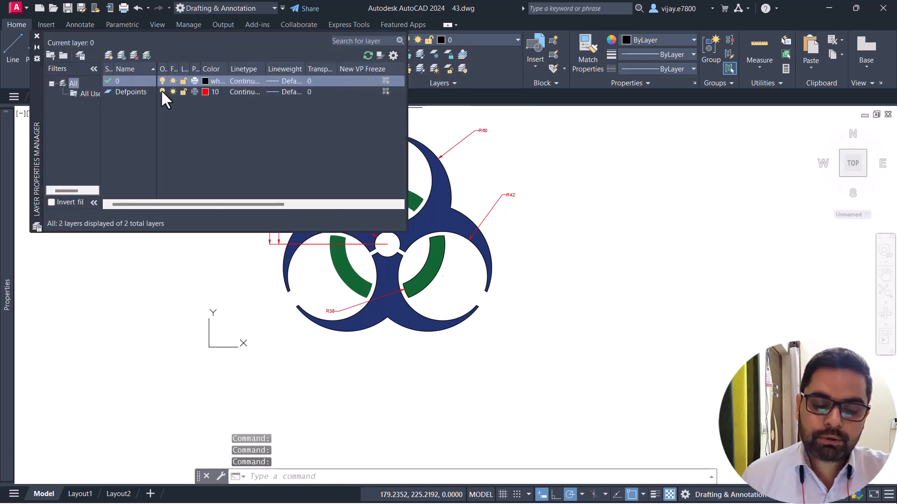
{"action": "left_click", "coordinate": [107, 54]}
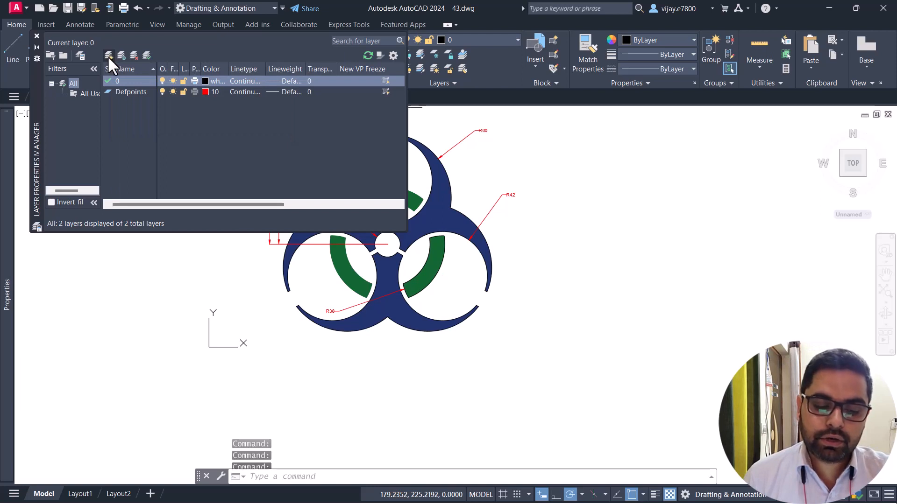
{"action": "key", "text": "BackSpace"}
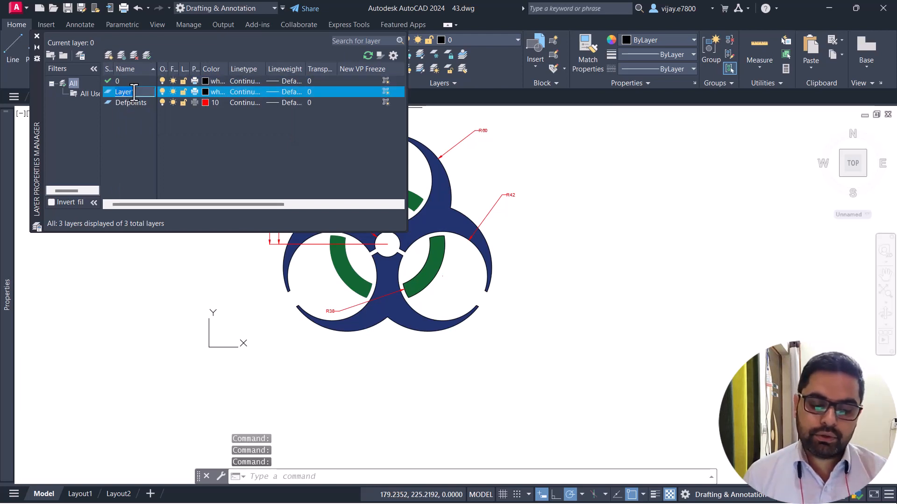
{"action": "key", "text": "BackSpace"}
{"action": "key", "text": "BackSpace"}
{"action": "key", "text": "BackSpace"}
{"action": "key", "text": "BackSpace"}
{"action": "key", "text": "BackSpace"}
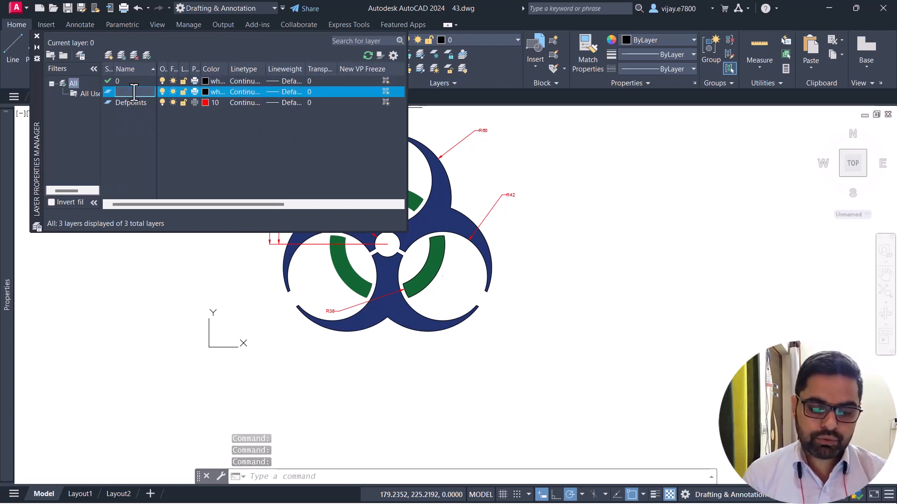
{"action": "type", "text": "Hatch"}
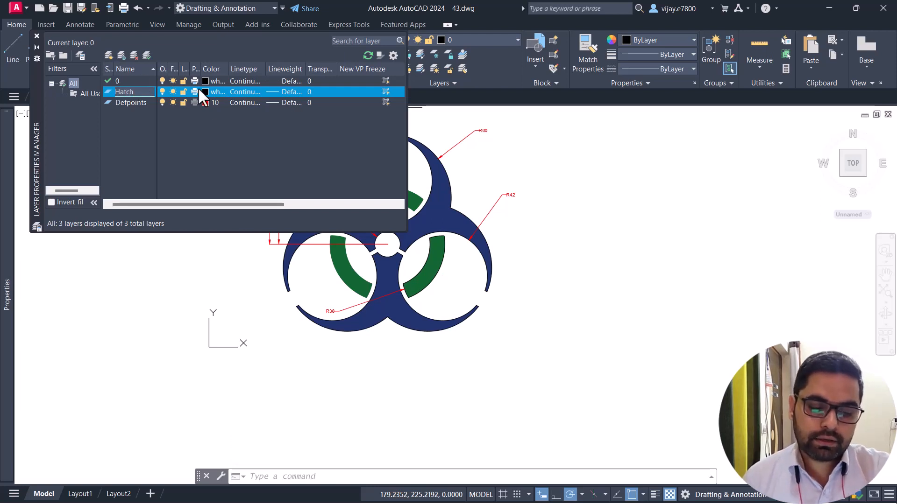
{"action": "left_click", "coordinate": [199, 124]}
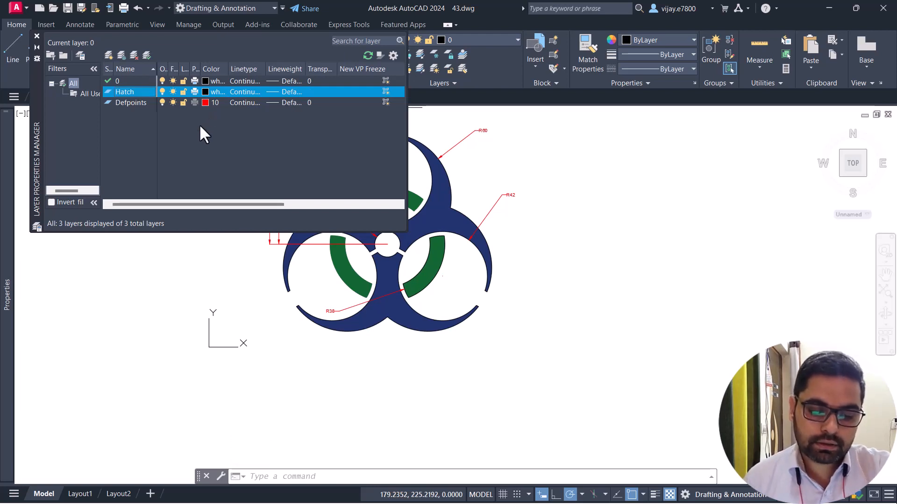
Turn off the Hatch and Defpoints layers in the Layer Properties Manager.
{"action": "left_click", "coordinate": [162, 91]}
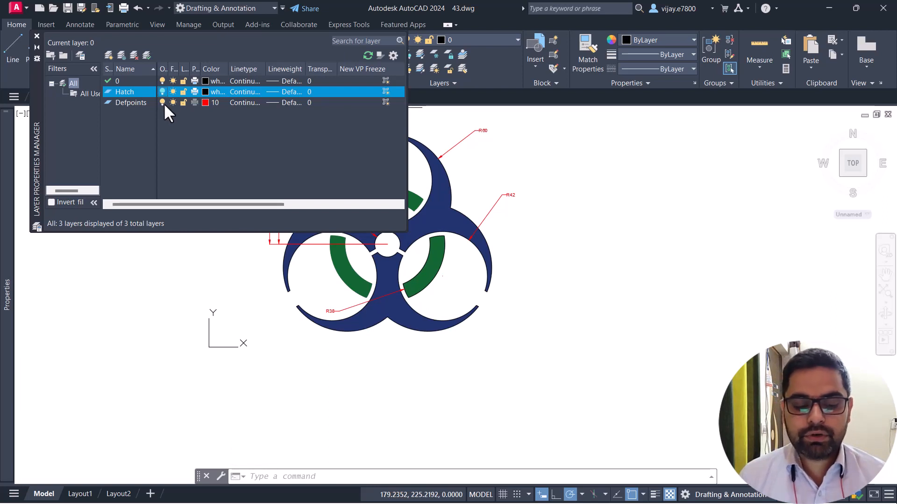
{"action": "left_click", "coordinate": [162, 102]}
{"action": "left_click", "coordinate": [163, 103]}
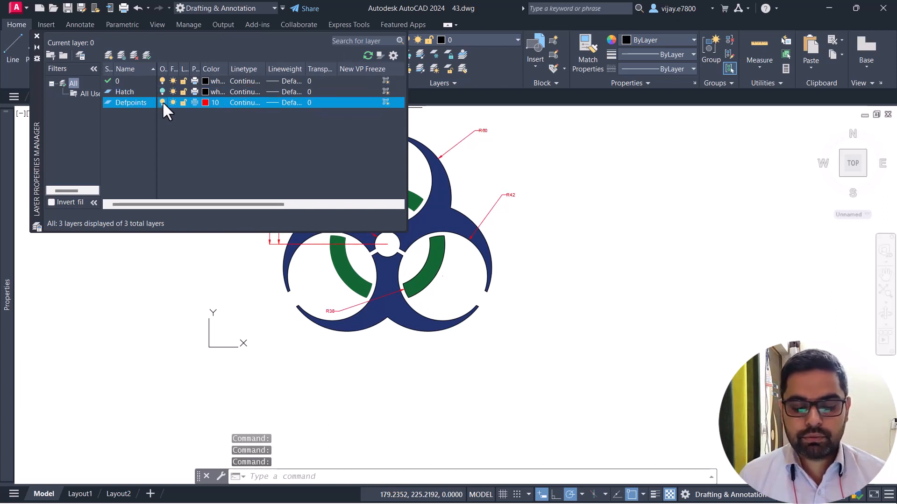
{"action": "left_click", "coordinate": [163, 102]}
{"action": "left_click", "coordinate": [163, 102]}
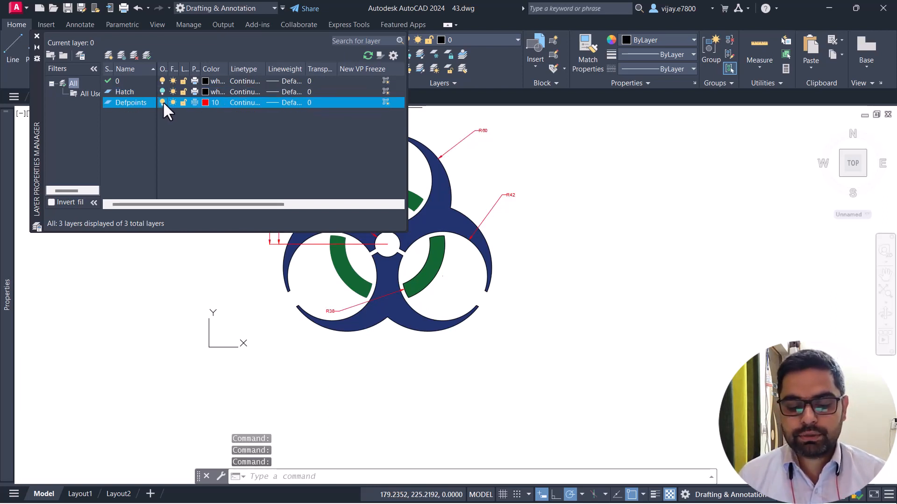
{"action": "left_click", "coordinate": [162, 103]}
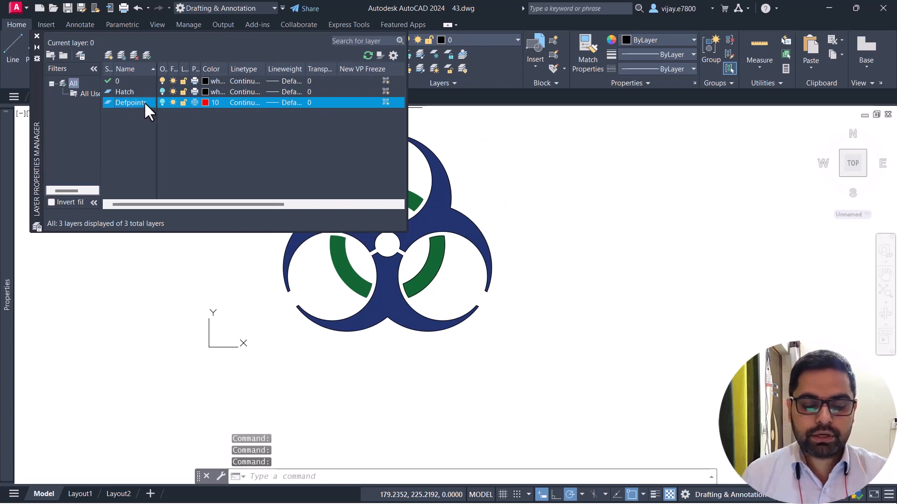
Rename the Defpoints layer as Dimensions.
{"action": "left_click", "coordinate": [144, 102]}
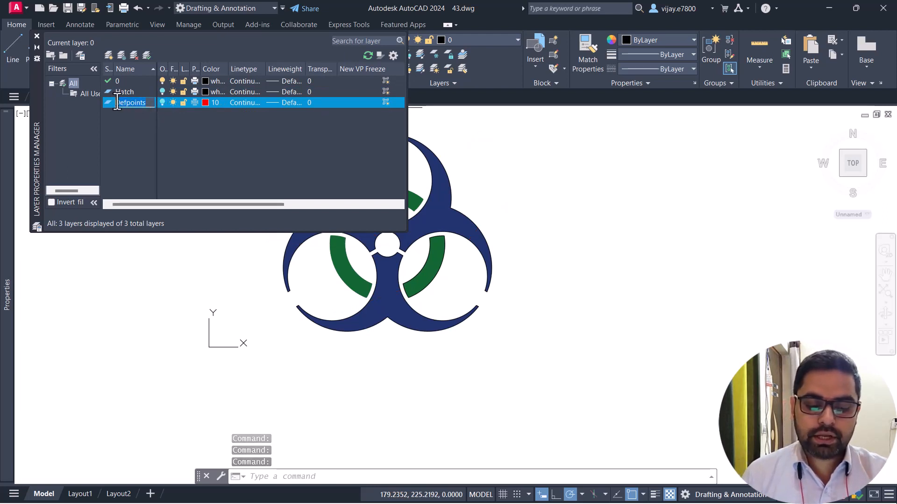
{"action": "type", "text": "Dim"}
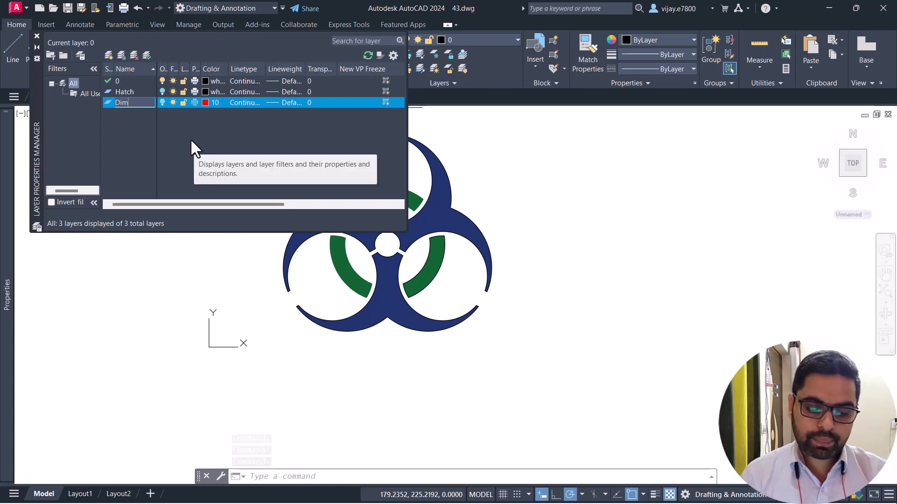
{"action": "type", "text": "ensions"}
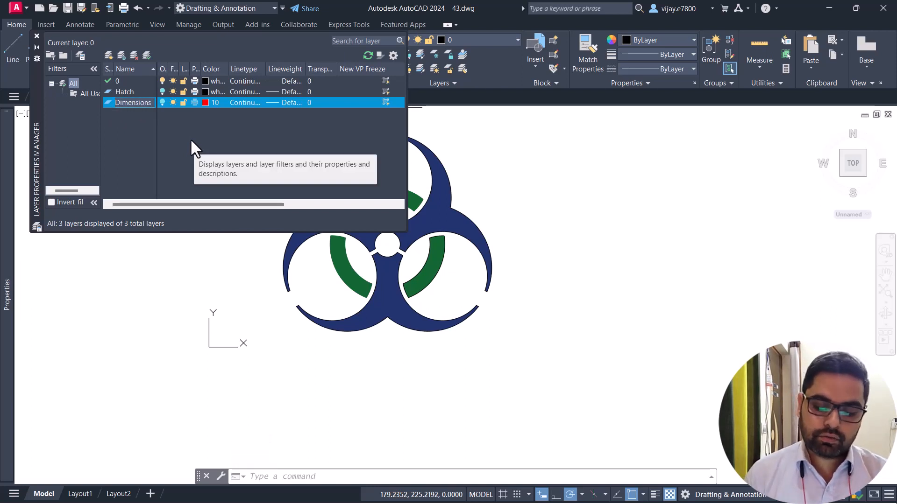
{"action": "key", "text": "Return"}
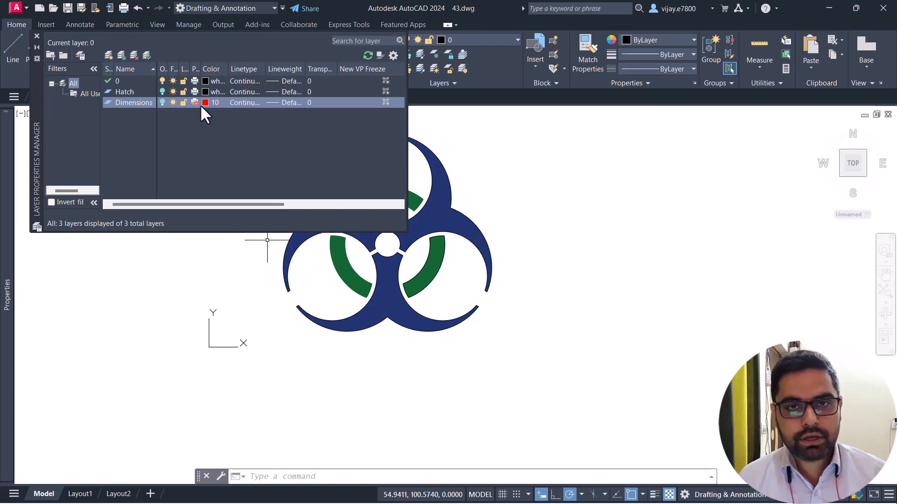
Turn on the Dimensions layer in the Layer Properties Manager.
{"action": "left_click", "coordinate": [162, 102]}
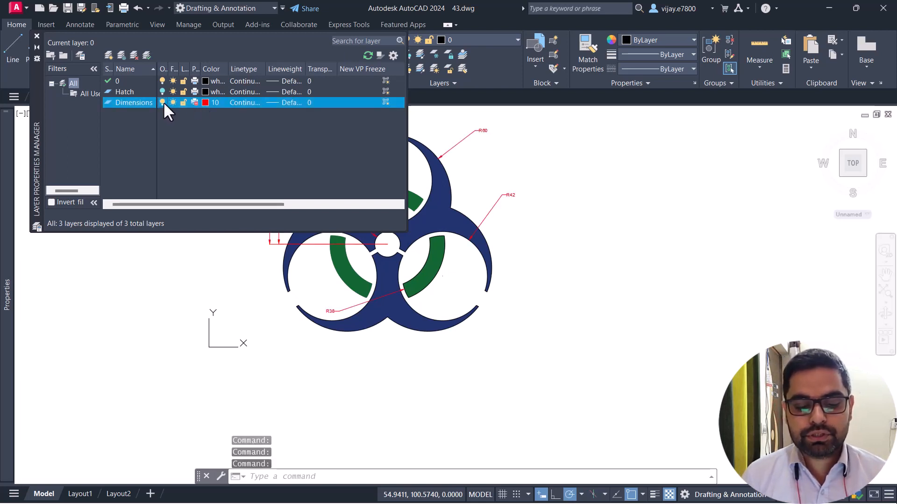
{"action": "left_click", "coordinate": [204, 102]}
{"action": "key", "text": "Escape"}
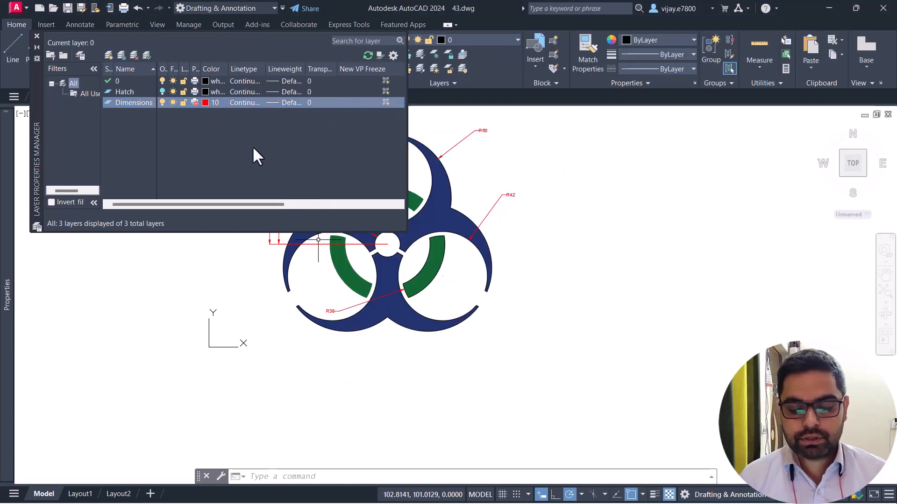
Set the Dimensions layer's color to the dark green index color 94.
{"action": "left_click", "coordinate": [205, 102]}
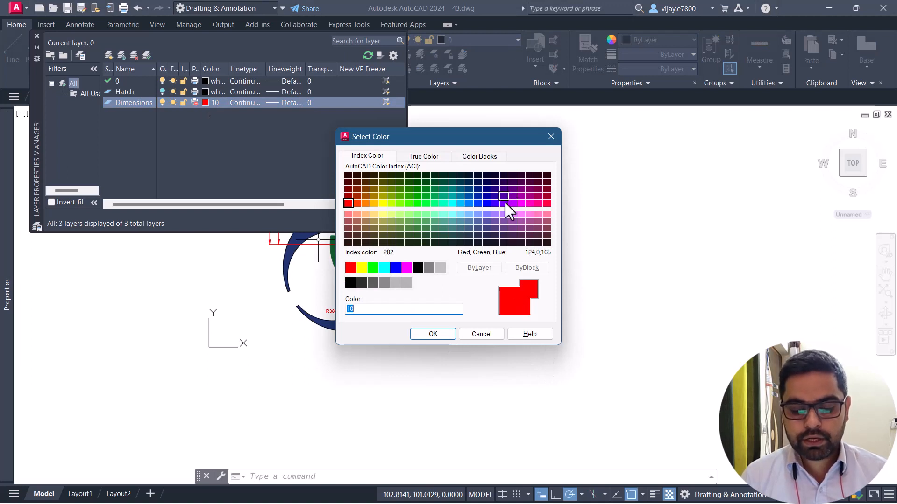
{"action": "left_click", "coordinate": [417, 204]}
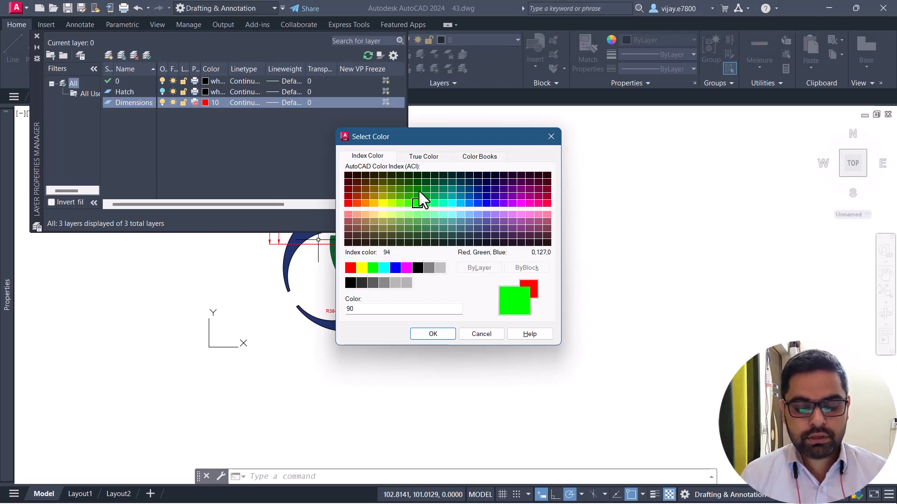
{"action": "left_click", "coordinate": [418, 190]}
{"action": "left_click", "coordinate": [433, 334]}
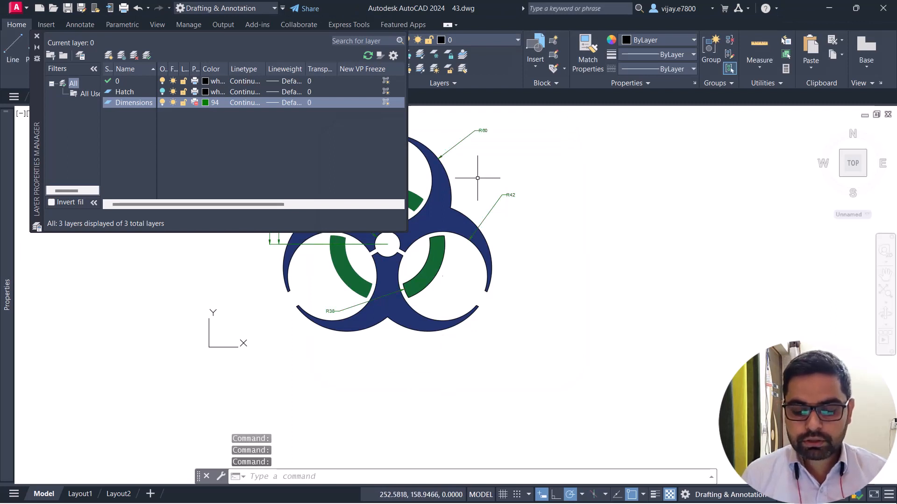
Change the Dimensions layer's color to the blue index color 170.
{"action": "scroll", "coordinate": [476, 178], "scroll_direction": "up", "scroll_amount": 4}
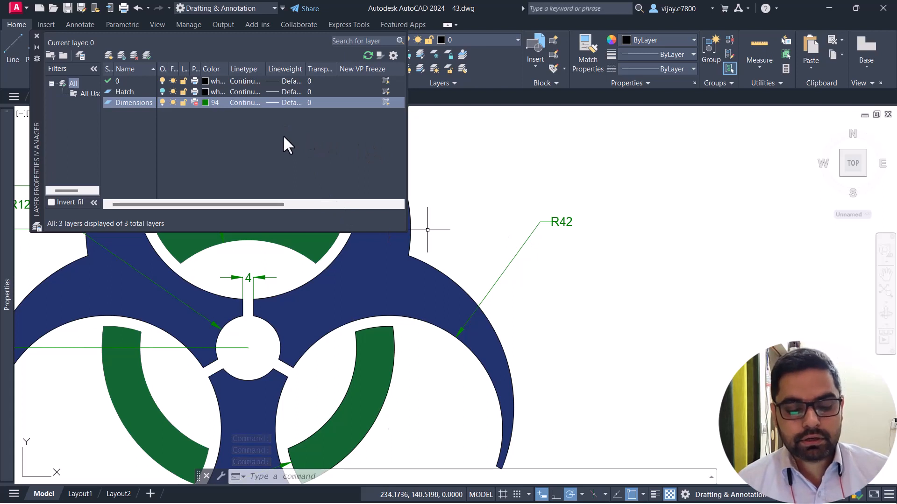
{"action": "left_click", "coordinate": [206, 102]}
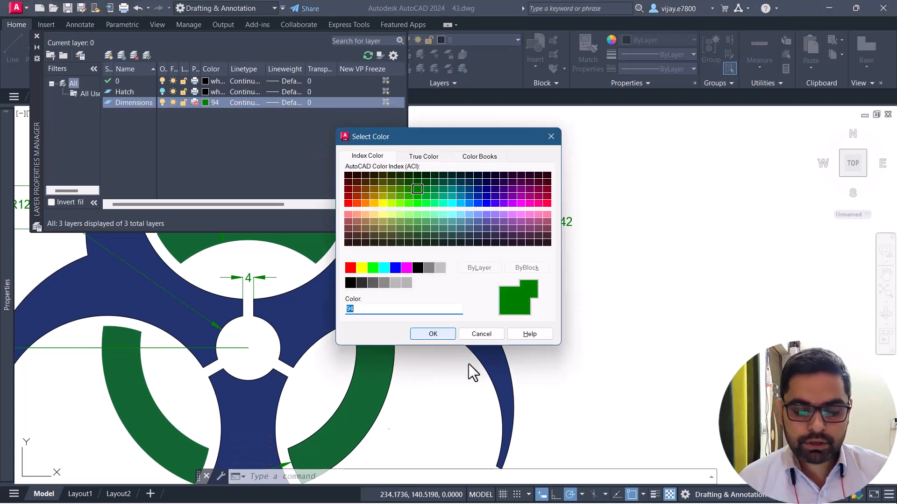
{"action": "left_click", "coordinate": [476, 203]}
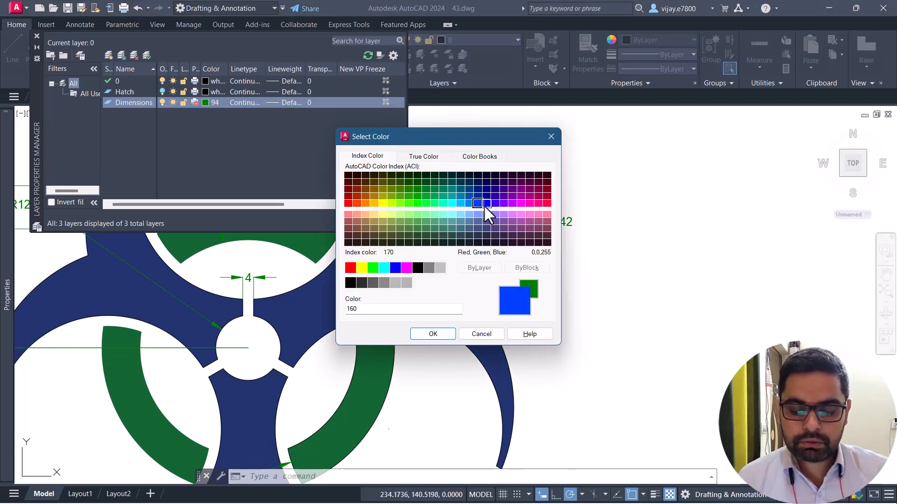
{"action": "left_click", "coordinate": [484, 205]}
{"action": "left_click", "coordinate": [441, 334]}
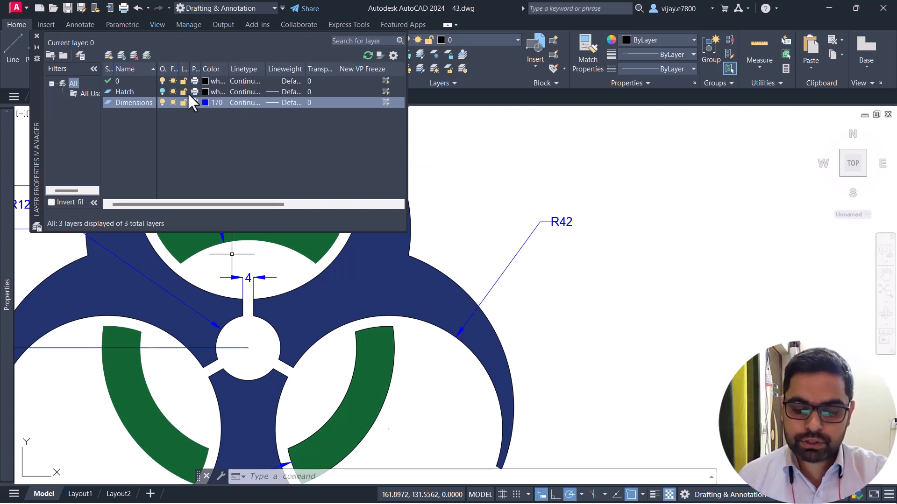
{"action": "left_click", "coordinate": [131, 92]}
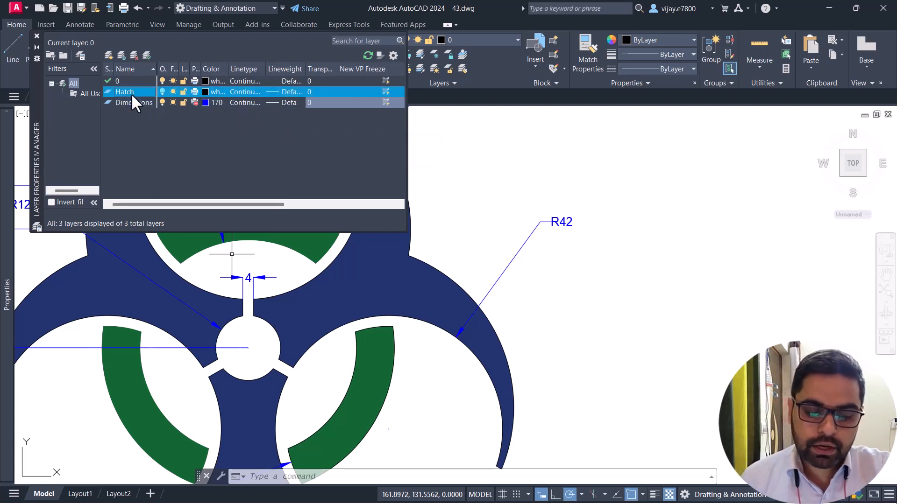
{"action": "left_click", "coordinate": [204, 90]}
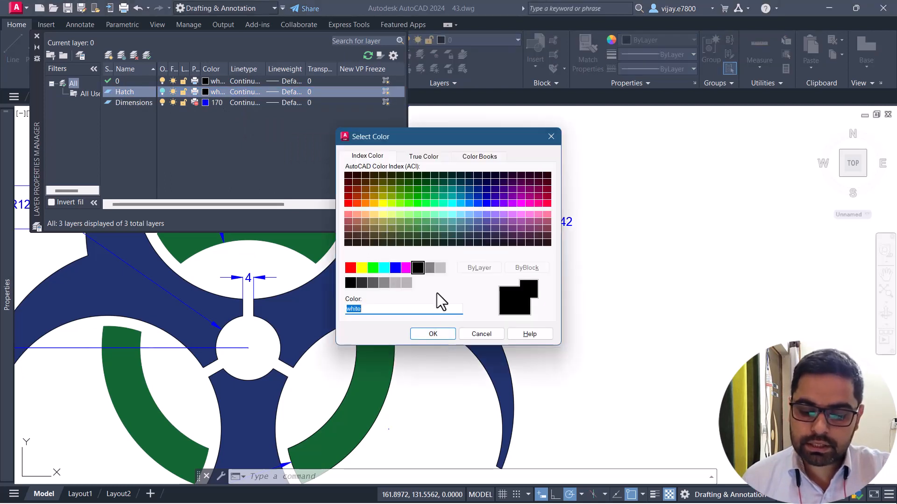
{"action": "left_click", "coordinate": [474, 335]}
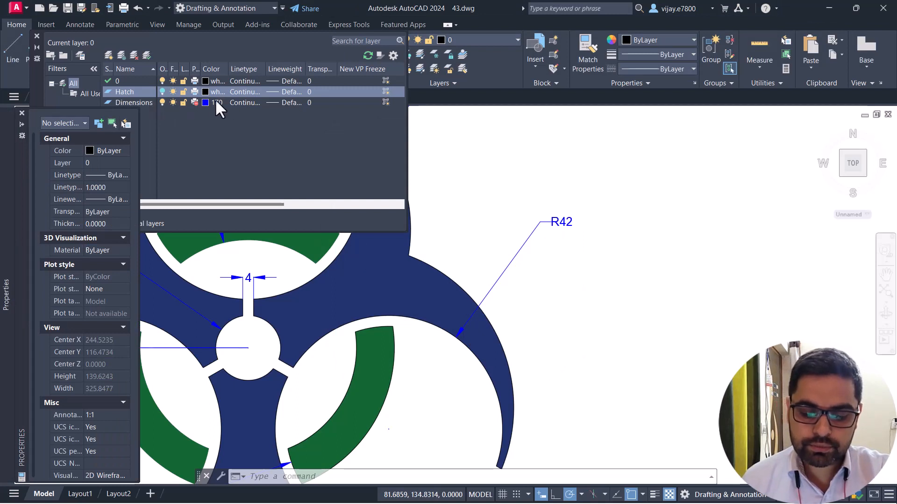
{"action": "left_click", "coordinate": [242, 93]}
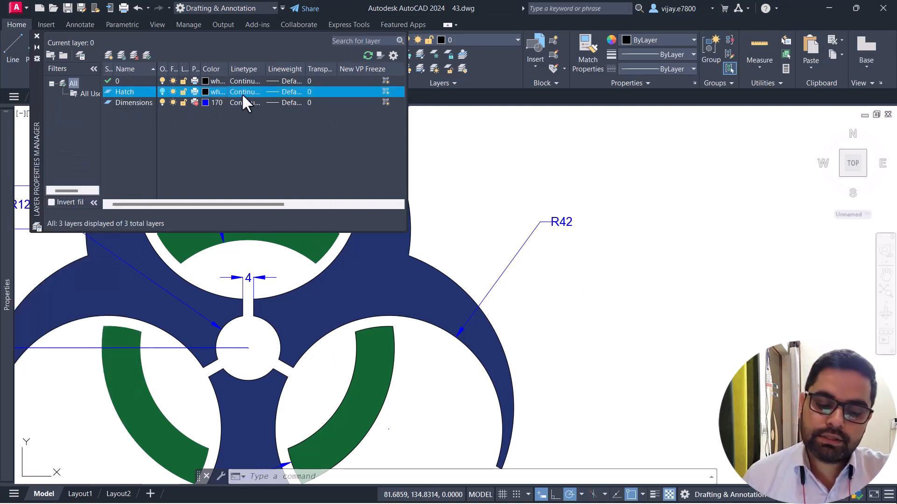
{"action": "left_click", "coordinate": [242, 94]}
{"action": "key", "text": "Escape"}
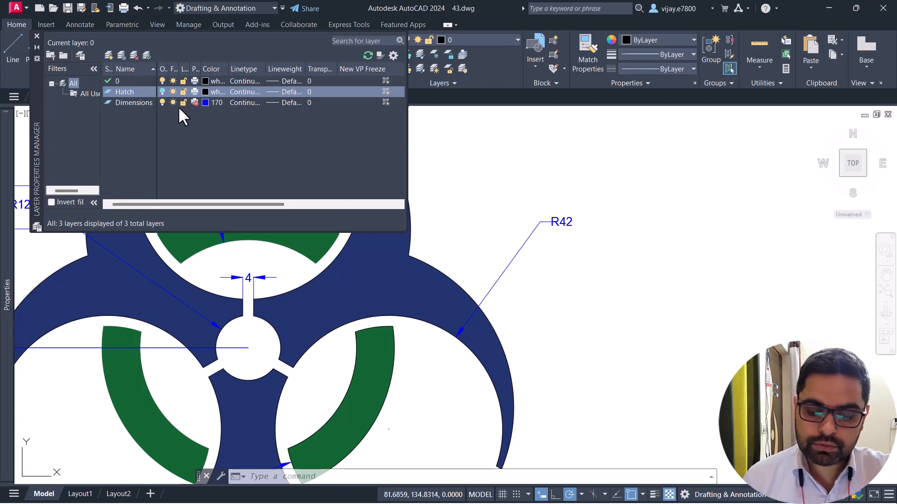
Assign the ACAD_ISO02W100 ISO dash linetype to the Dimensions layer and inspect the R42 leader line.
{"action": "left_click", "coordinate": [241, 103]}
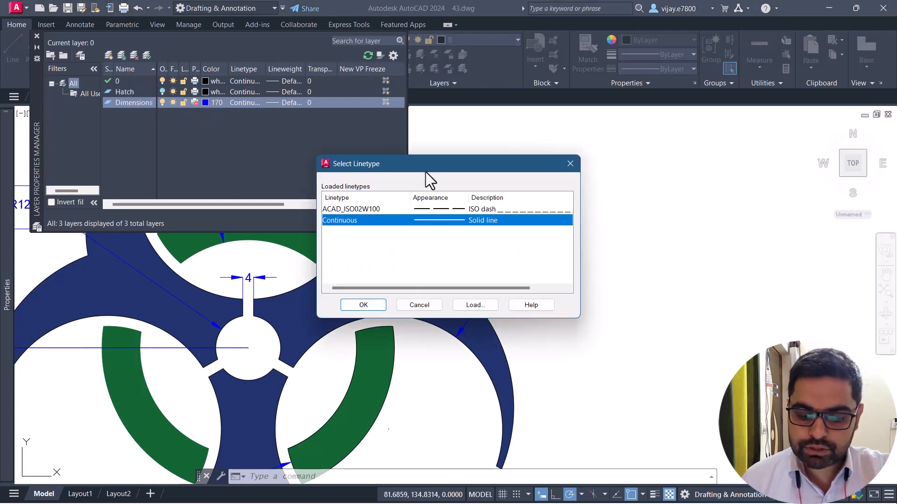
{"action": "left_click", "coordinate": [436, 209]}
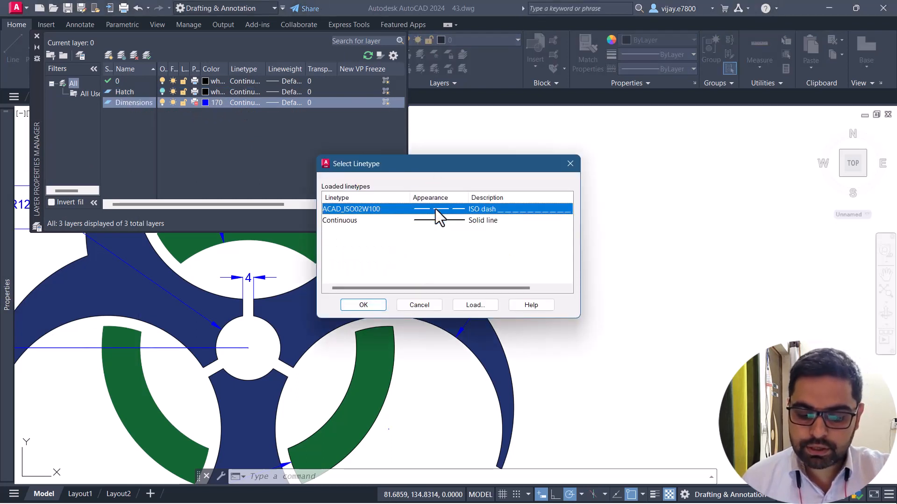
{"action": "left_click", "coordinate": [374, 308]}
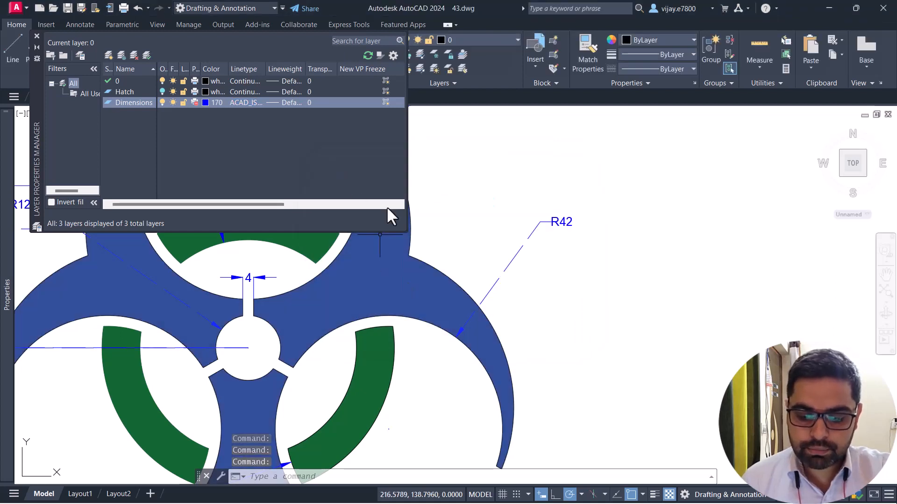
{"action": "scroll", "coordinate": [517, 277], "scroll_direction": "up", "scroll_amount": 2}
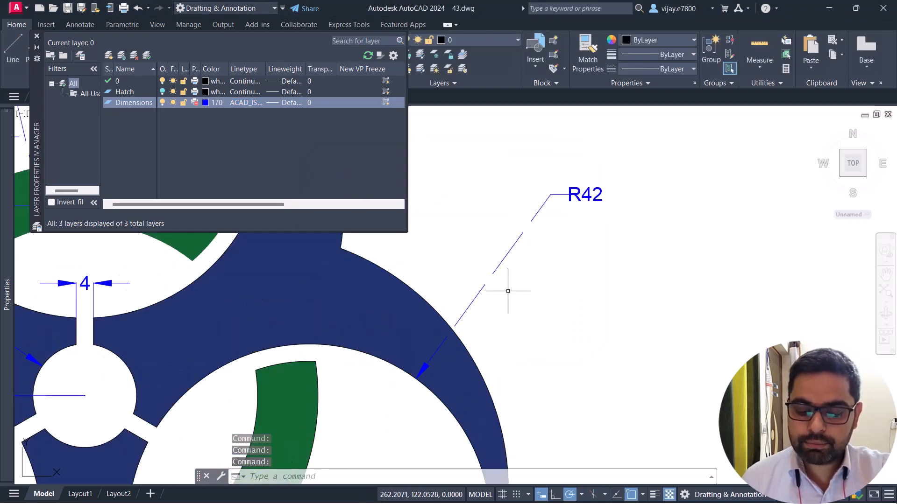
Set the Dimensions layer's linetype back to Continuous.
{"action": "left_click", "coordinate": [234, 103]}
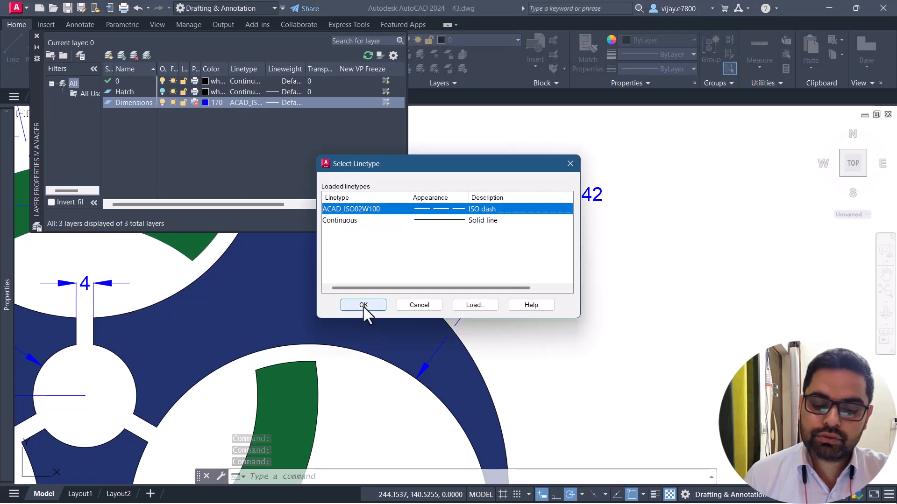
{"action": "left_click", "coordinate": [428, 220]}
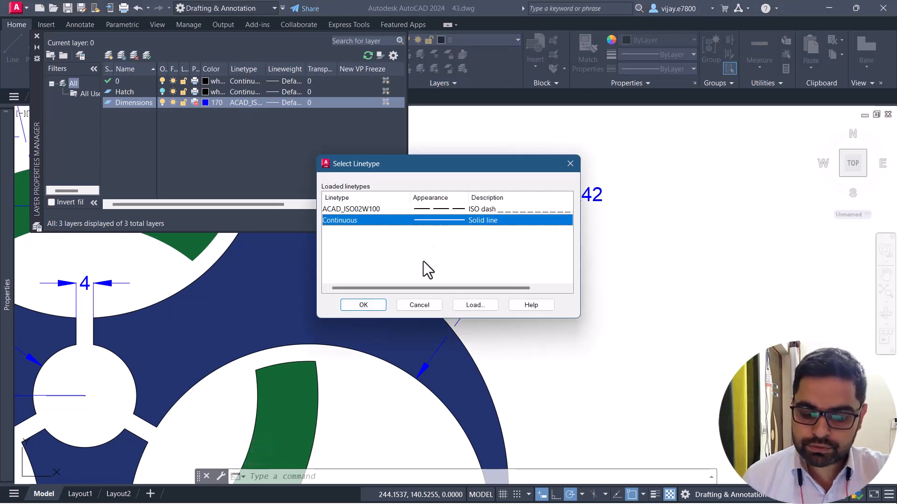
{"action": "left_click", "coordinate": [363, 305]}
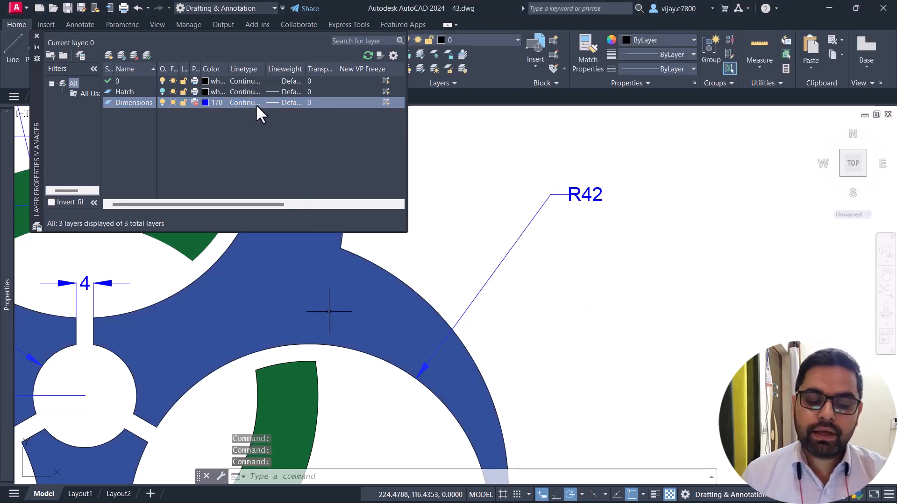
Review the linetypes in acad.lin that can be loaded for the Dimensions layer, without loading any.
{"action": "left_click", "coordinate": [247, 100]}
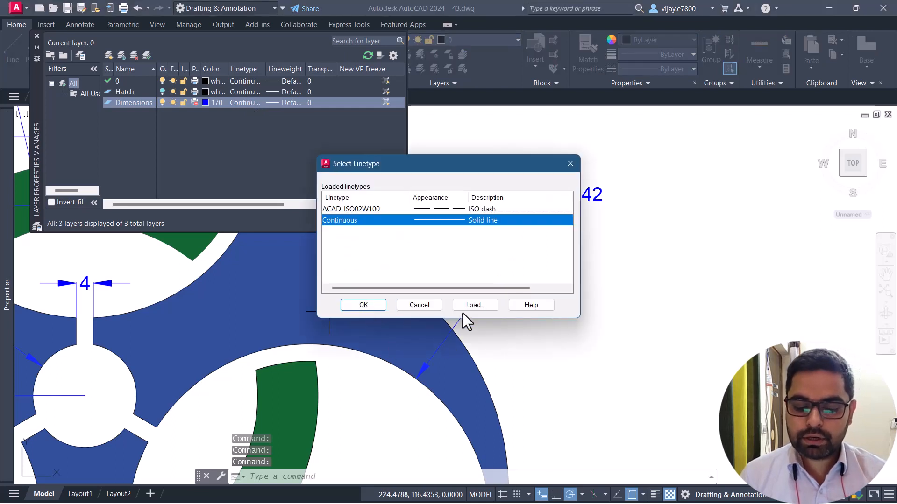
{"action": "left_click", "coordinate": [465, 307]}
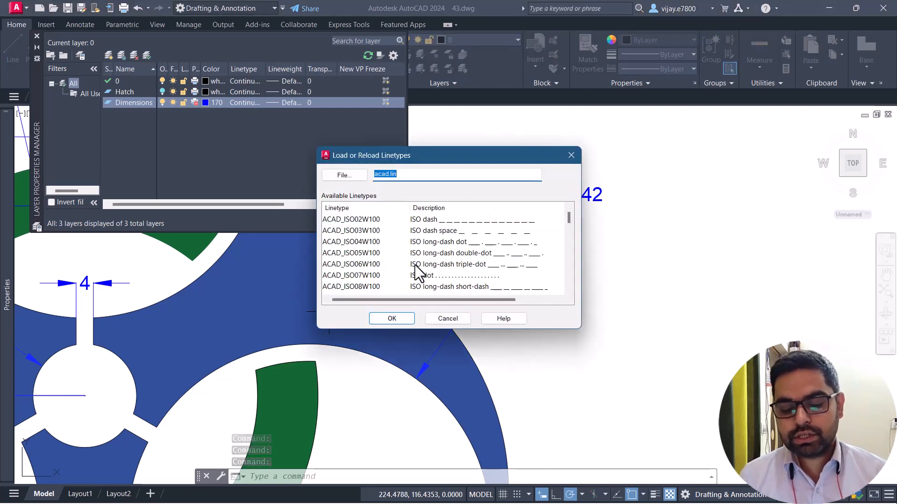
{"action": "scroll", "coordinate": [415, 265], "scroll_direction": "down", "scroll_amount": 12}
{"action": "scroll", "coordinate": [418, 280], "scroll_direction": "up", "scroll_amount": 12}
{"action": "left_click", "coordinate": [436, 318]}
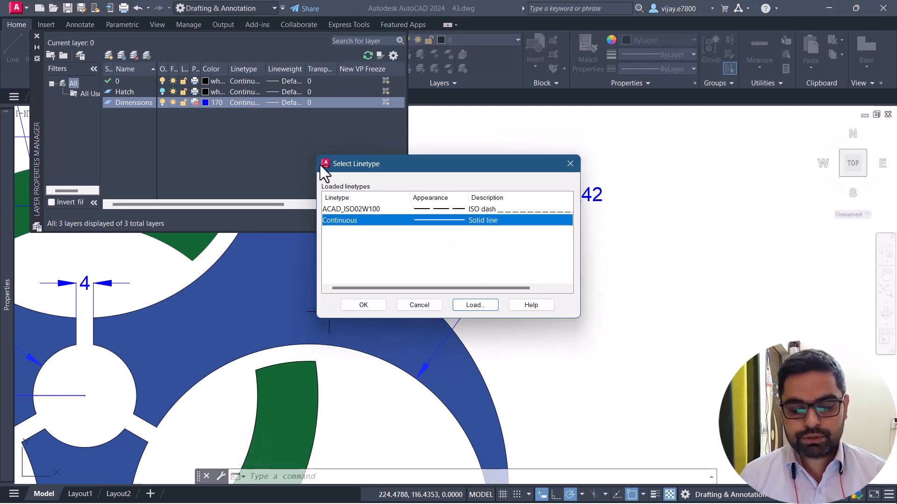
{"action": "left_click", "coordinate": [418, 306]}
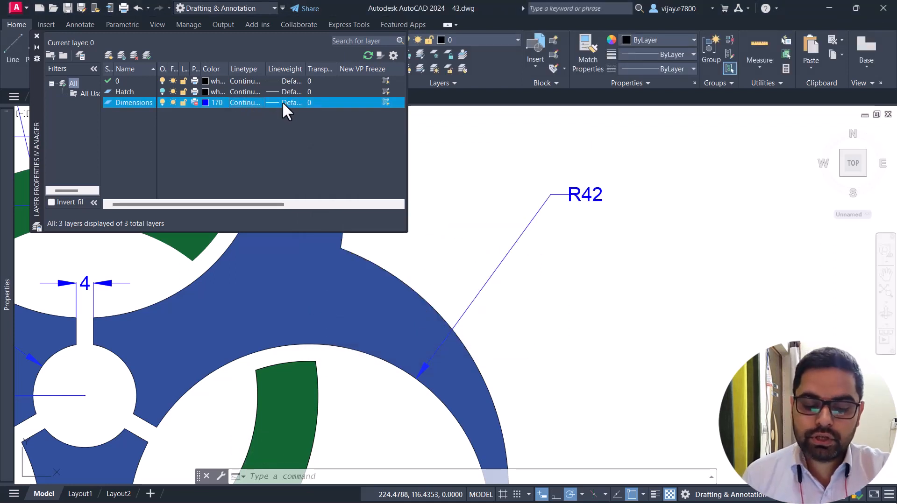
Set the Dimensions layer's lineweight to 0.30 mm.
{"action": "left_click", "coordinate": [295, 103]}
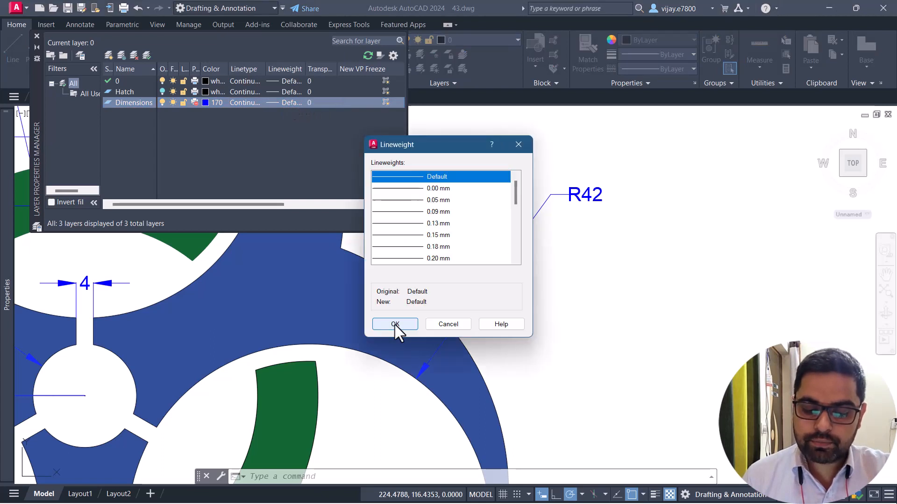
{"action": "scroll", "coordinate": [411, 233], "scroll_direction": "down", "scroll_amount": 3}
{"action": "scroll", "coordinate": [410, 233], "scroll_direction": "down", "scroll_amount": 3}
{"action": "scroll", "coordinate": [414, 236], "scroll_direction": "up", "scroll_amount": 5}
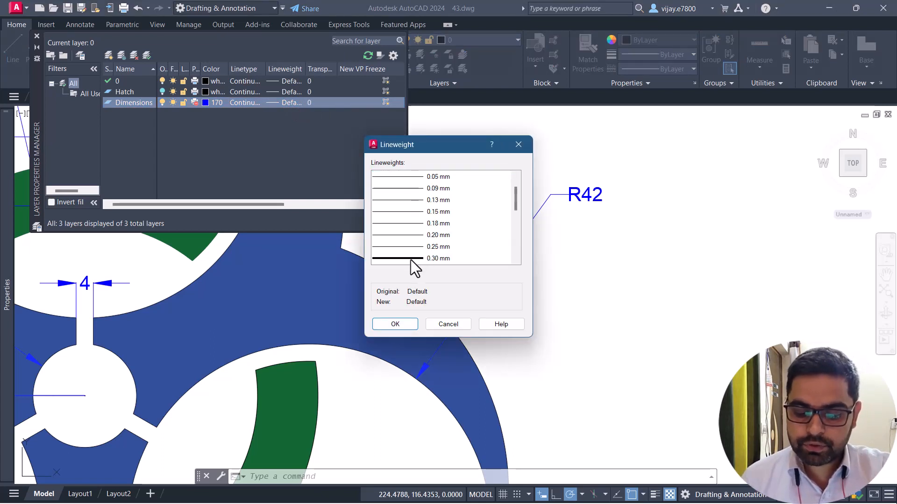
{"action": "left_click", "coordinate": [411, 258]}
{"action": "left_click", "coordinate": [395, 324]}
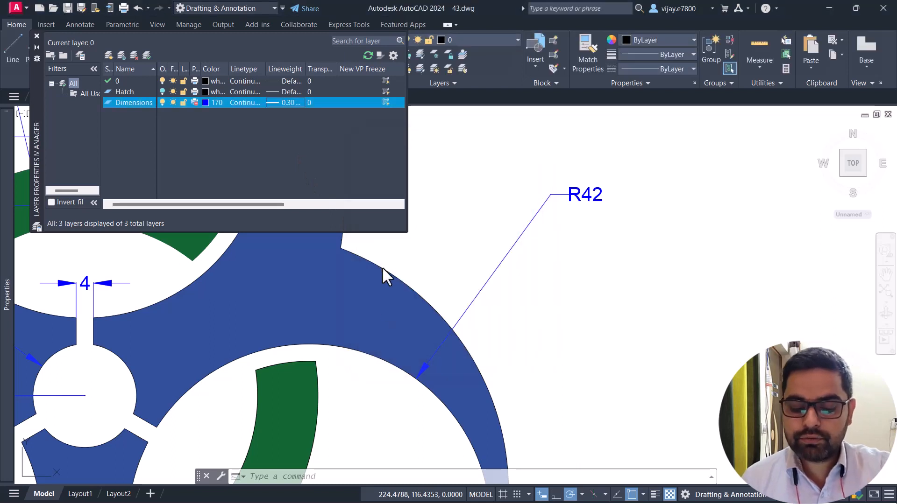
Increase the Dimensions layer's lineweight to 0.60 mm.
{"action": "left_click", "coordinate": [271, 100]}
{"action": "scroll", "coordinate": [411, 263], "scroll_direction": "down", "scroll_amount": 3}
{"action": "scroll", "coordinate": [417, 222], "scroll_direction": "up", "scroll_amount": 2}
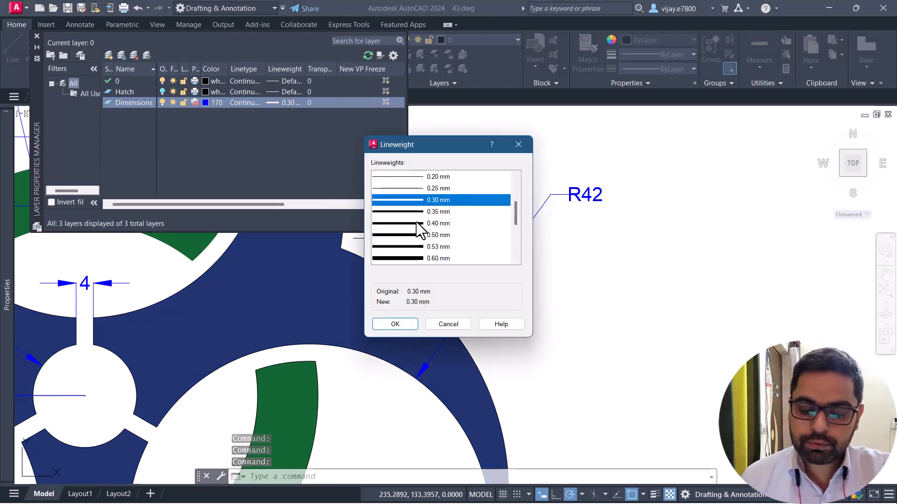
{"action": "left_click", "coordinate": [412, 215]}
{"action": "left_click", "coordinate": [414, 226]}
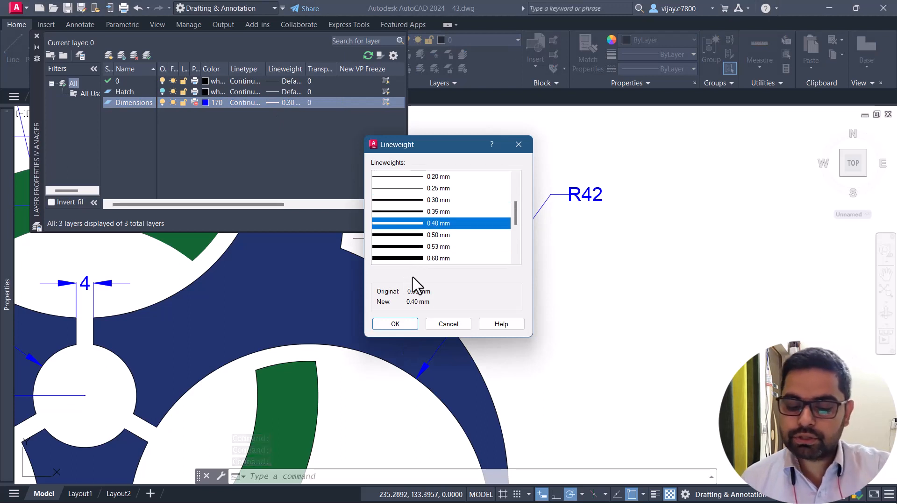
{"action": "scroll", "coordinate": [402, 260], "scroll_direction": "down", "scroll_amount": 3}
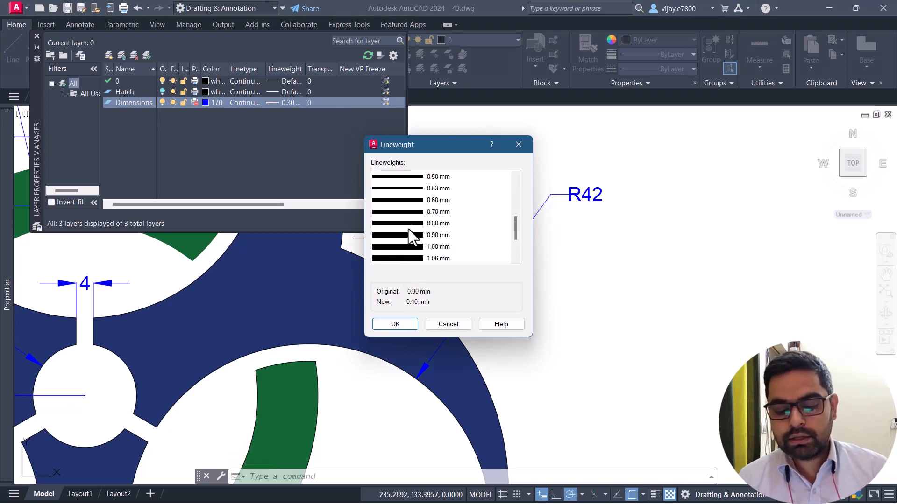
{"action": "left_click", "coordinate": [421, 201]}
{"action": "left_click", "coordinate": [395, 324]}
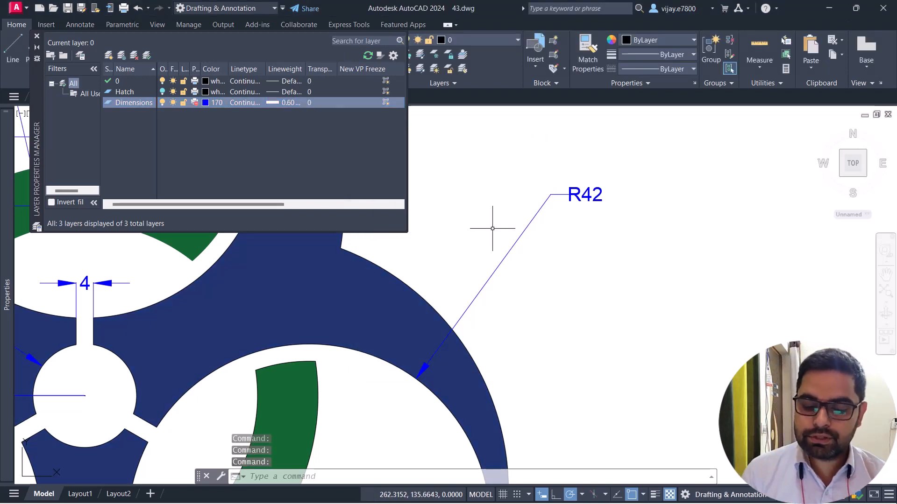
Enable Display Lineweight in the Lineweight Settings so line thicknesses show in the drawing.
{"action": "left_click", "coordinate": [671, 66]}
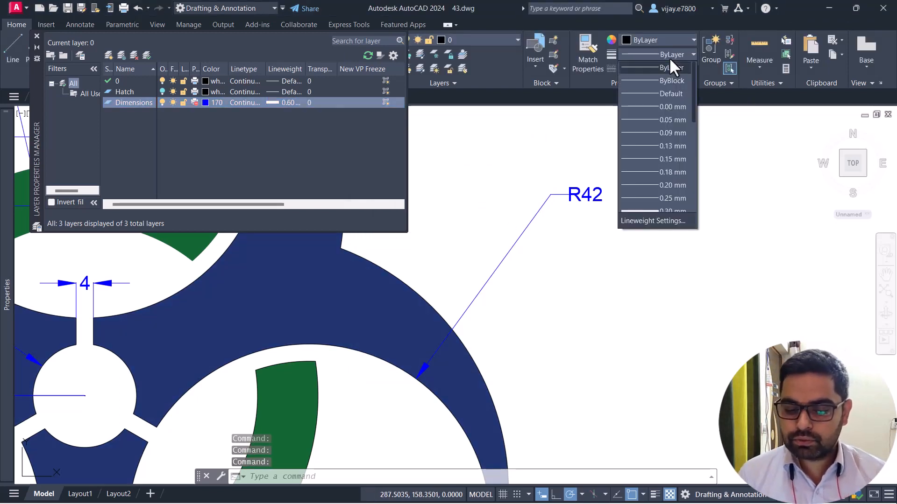
{"action": "left_click", "coordinate": [646, 222]}
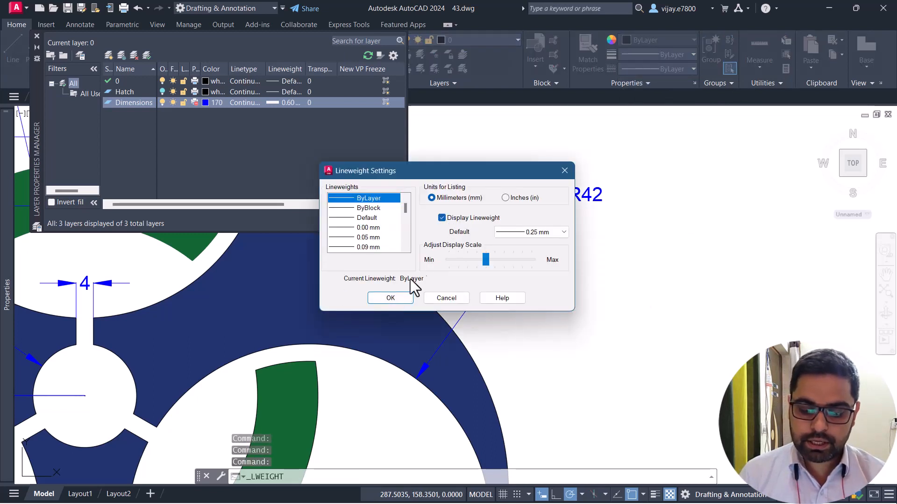
{"action": "left_click", "coordinate": [390, 298]}
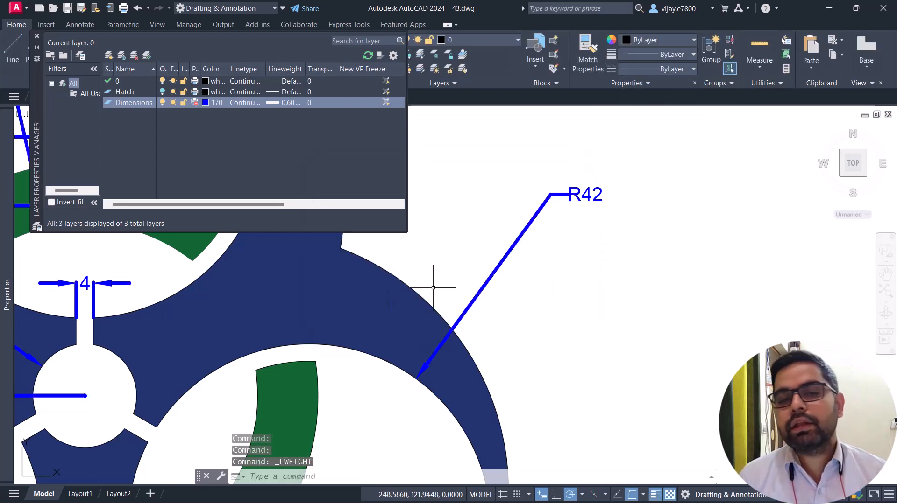
Set the Dimensions layer's transparency to 70.
{"action": "scroll", "coordinate": [336, 299], "scroll_direction": "down", "scroll_amount": 4}
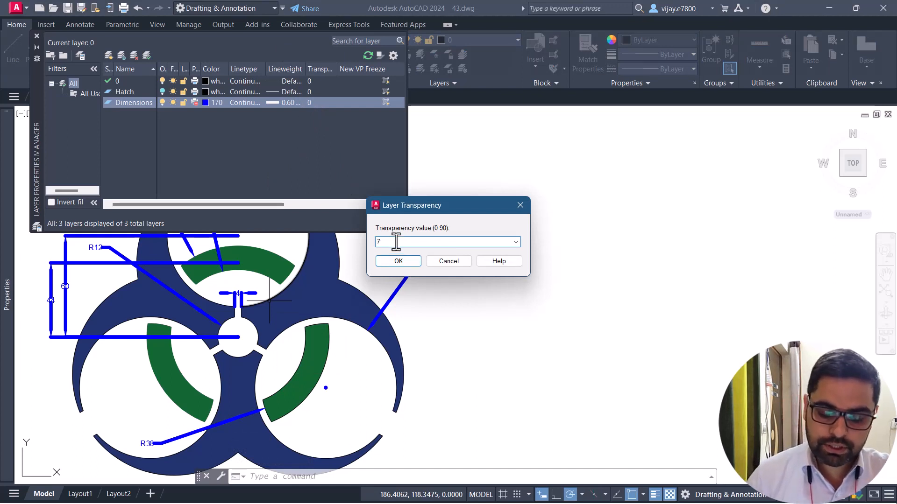
{"action": "key", "text": "Return"}
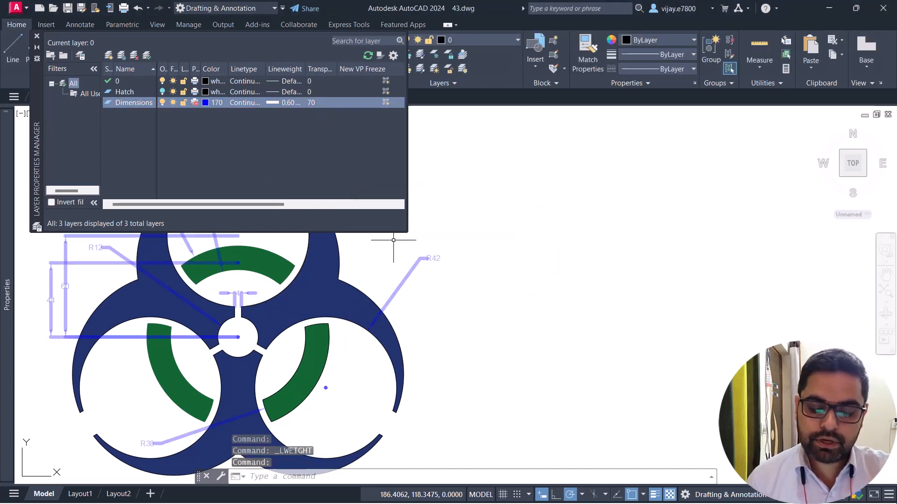
Set the Dimensions layer's lineweight to 0.00 mm and close the layer manager.
{"action": "scroll", "coordinate": [421, 257], "scroll_direction": "down", "scroll_amount": 3}
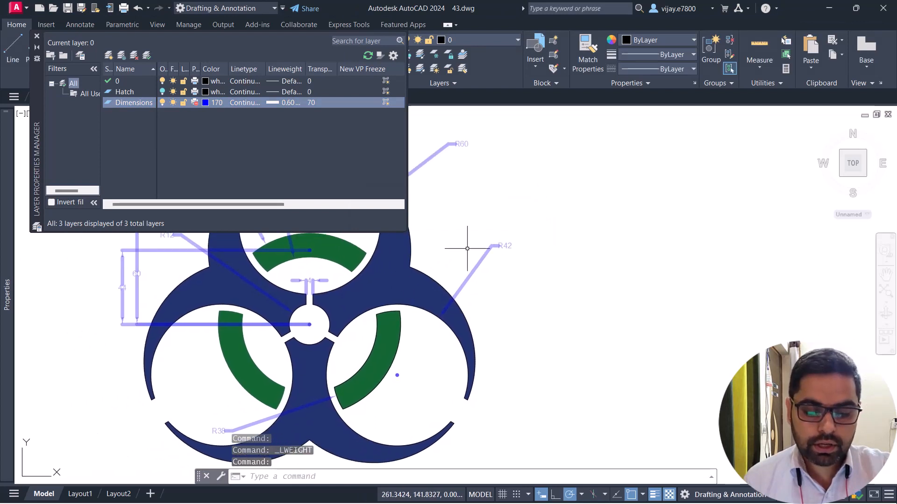
{"action": "scroll", "coordinate": [449, 252], "scroll_direction": "up", "scroll_amount": 2}
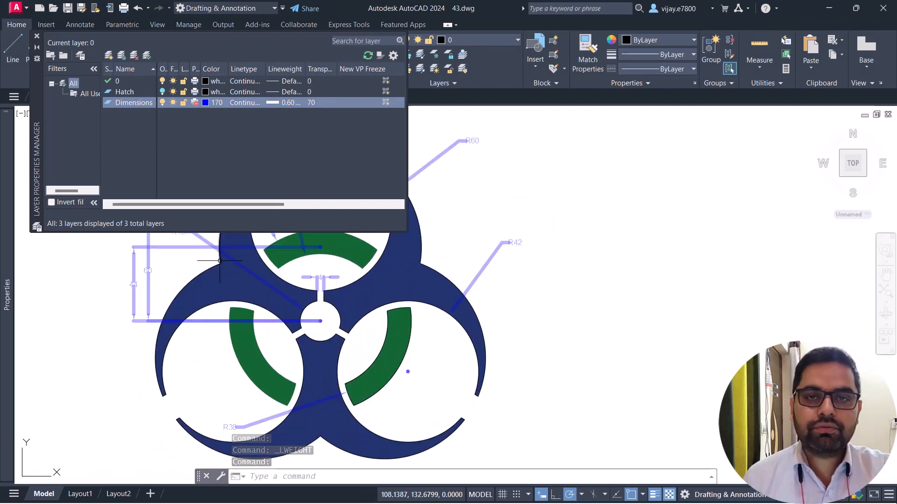
{"action": "left_click", "coordinate": [272, 102]}
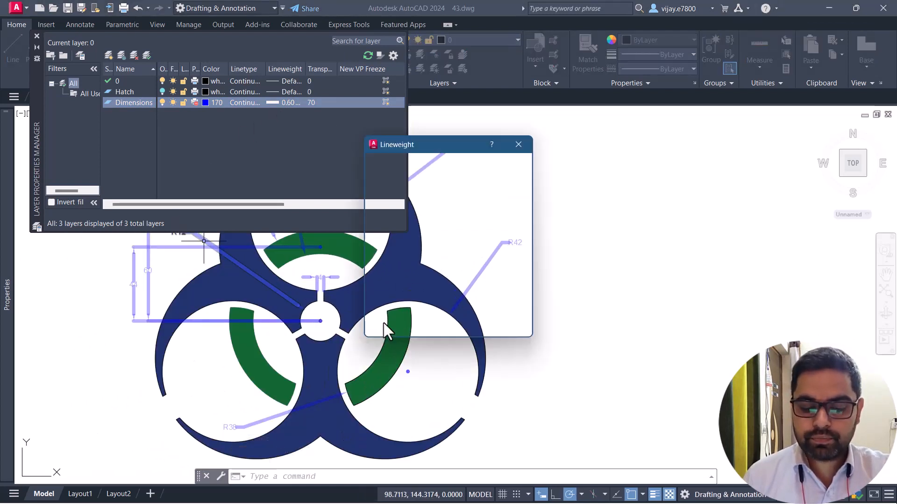
{"action": "scroll", "coordinate": [387, 238], "scroll_direction": "up", "scroll_amount": 3}
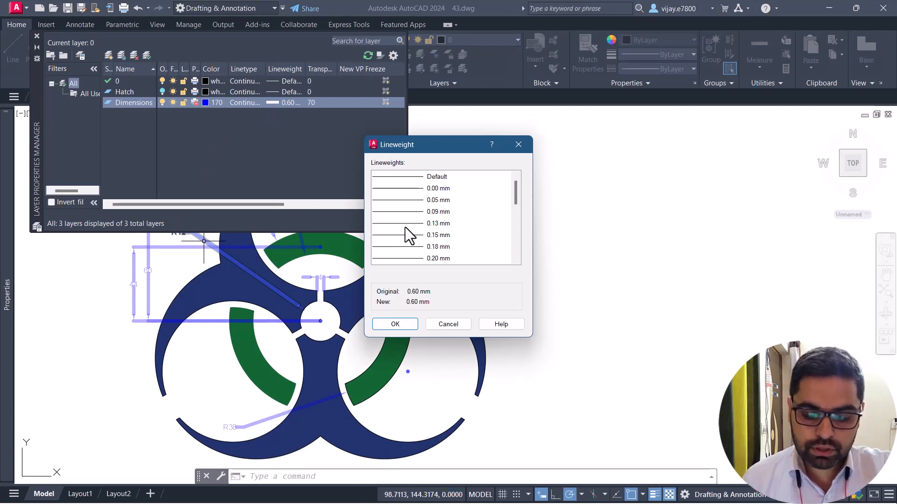
{"action": "left_click", "coordinate": [399, 181]}
{"action": "left_click", "coordinate": [398, 193]}
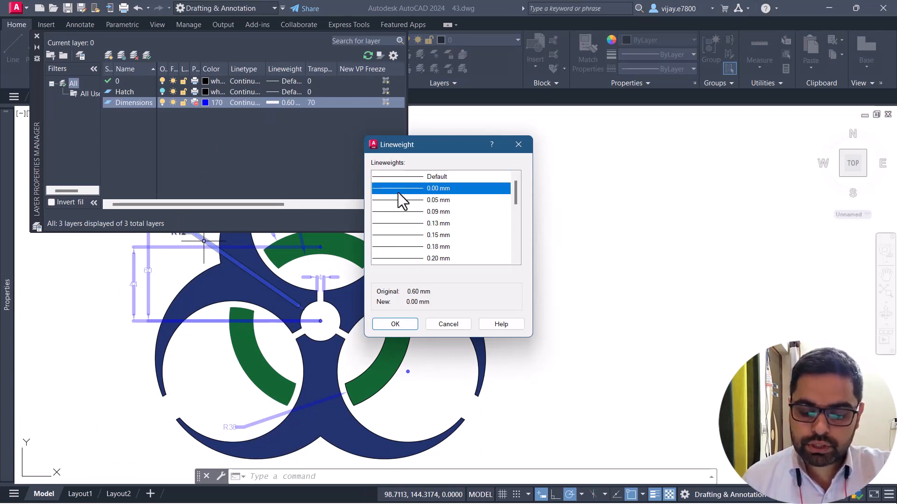
{"action": "left_click", "coordinate": [397, 324]}
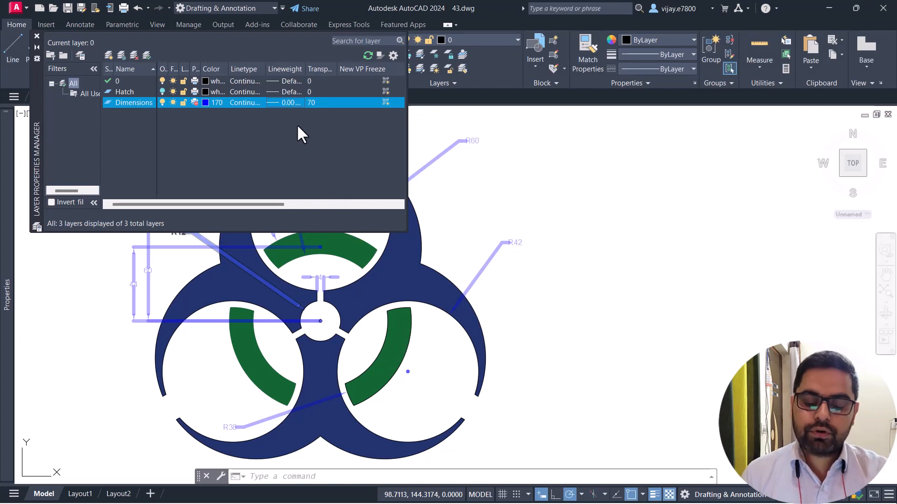
{"action": "left_click", "coordinate": [138, 90]}
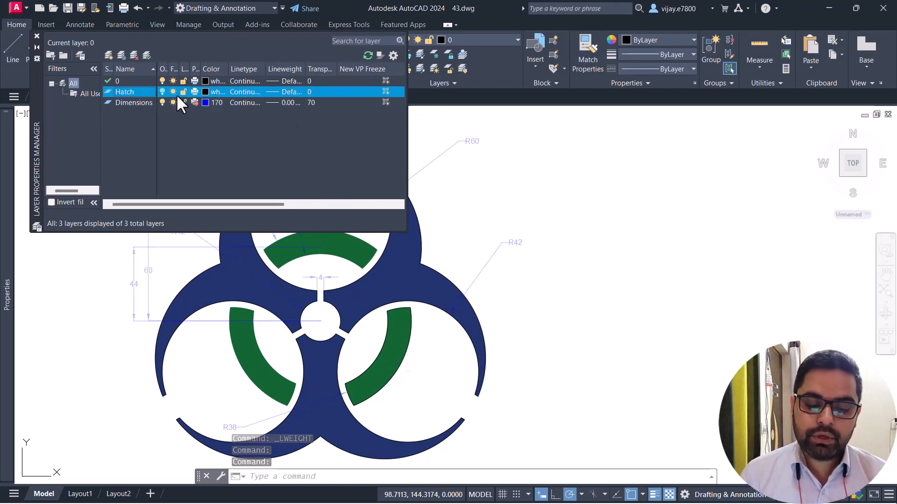
{"action": "left_click", "coordinate": [37, 36]}
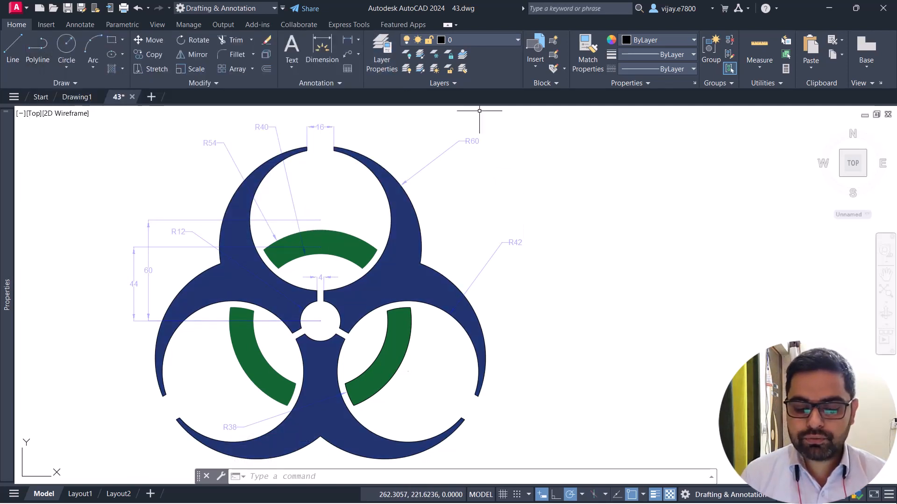
Move the blue symbol hatch and the green arc hatch from layer 0 to the Hatch layer.
{"action": "left_click", "coordinate": [405, 235]}
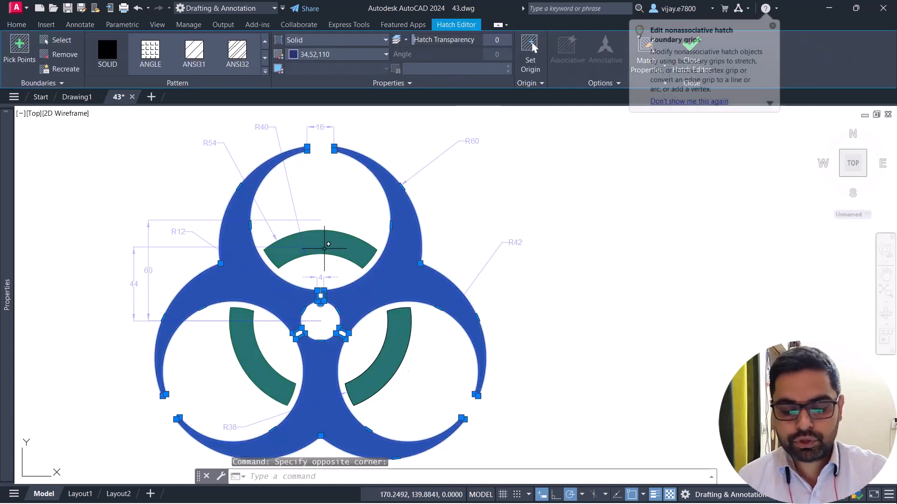
{"action": "left_click", "coordinate": [773, 26]}
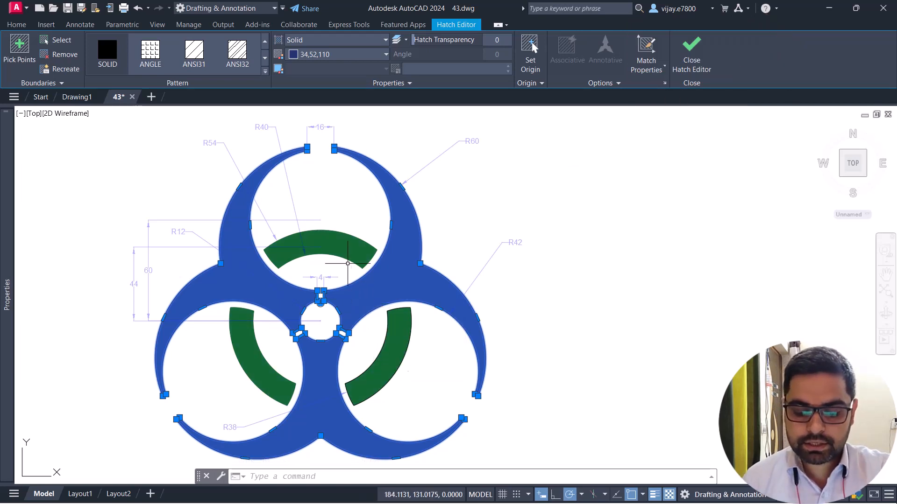
{"action": "left_click", "coordinate": [339, 257]}
{"action": "left_click", "coordinate": [338, 253]}
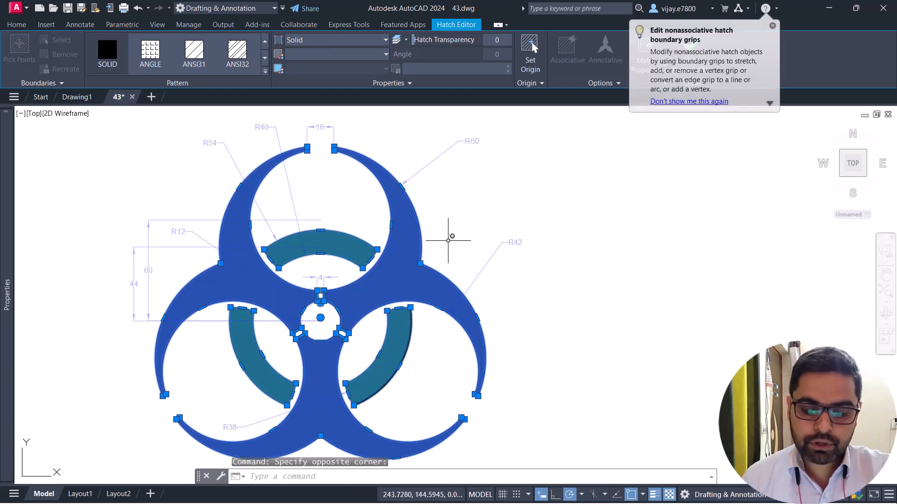
{"action": "left_click", "coordinate": [15, 25]}
{"action": "left_click", "coordinate": [462, 38]}
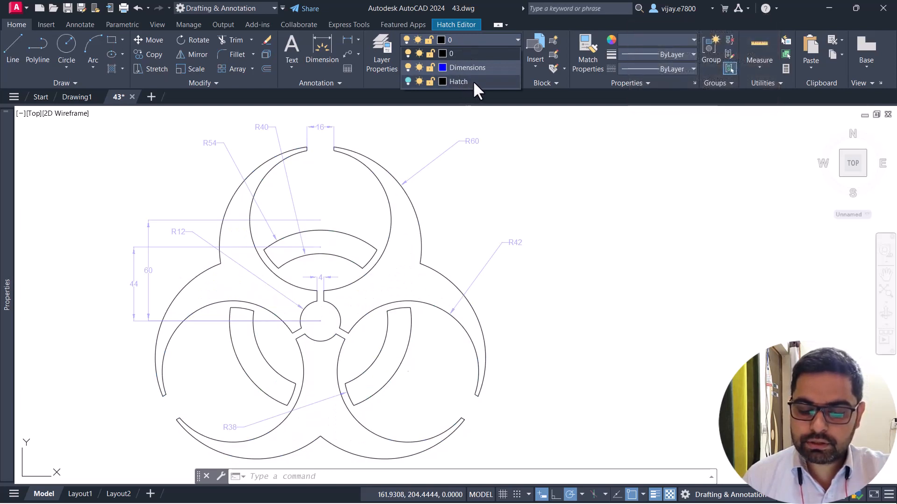
{"action": "left_click", "coordinate": [473, 81]}
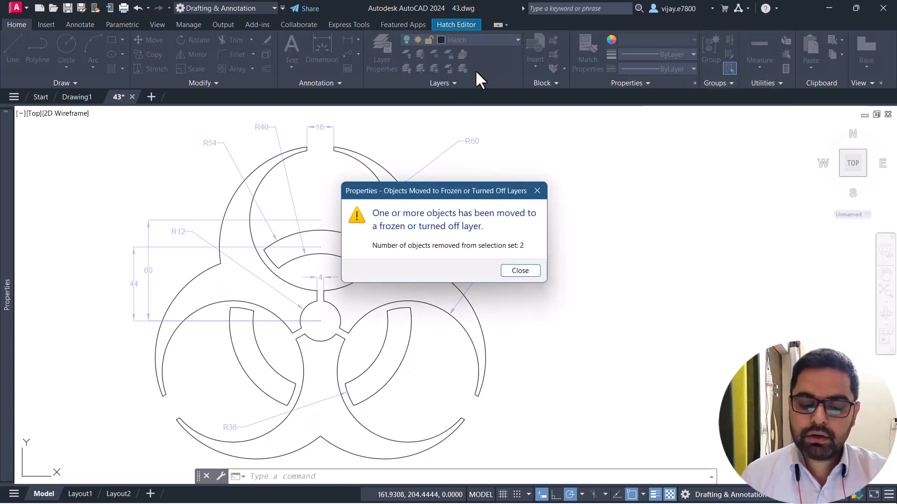
{"action": "left_click", "coordinate": [520, 271]}
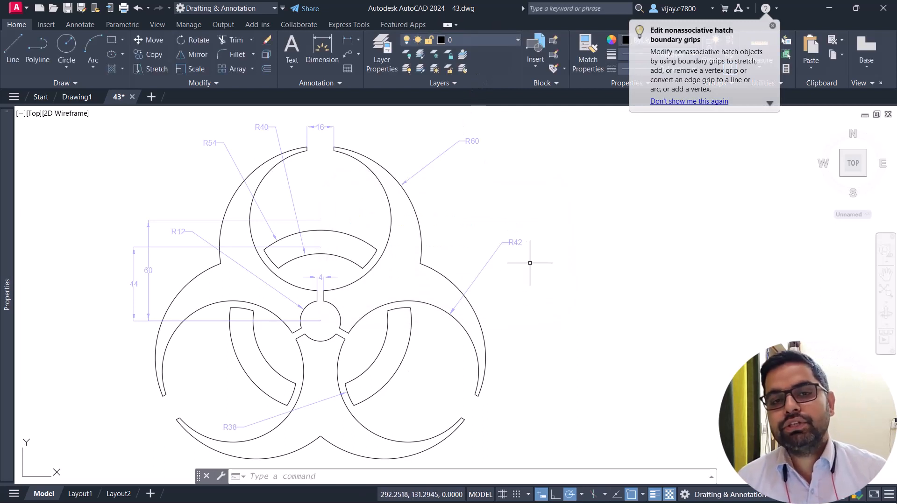
Turn the Hatch layer on and back off to check that it controls the fills.
{"action": "left_click", "coordinate": [476, 40]}
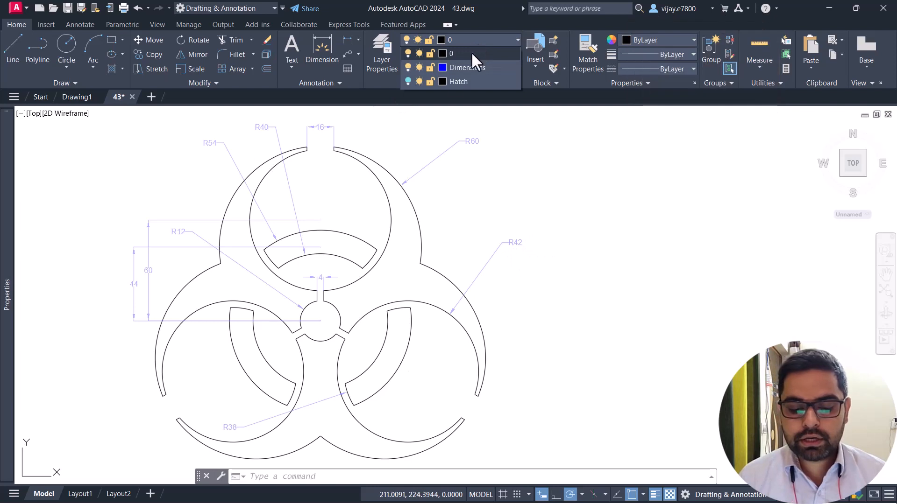
{"action": "left_click", "coordinate": [408, 80]}
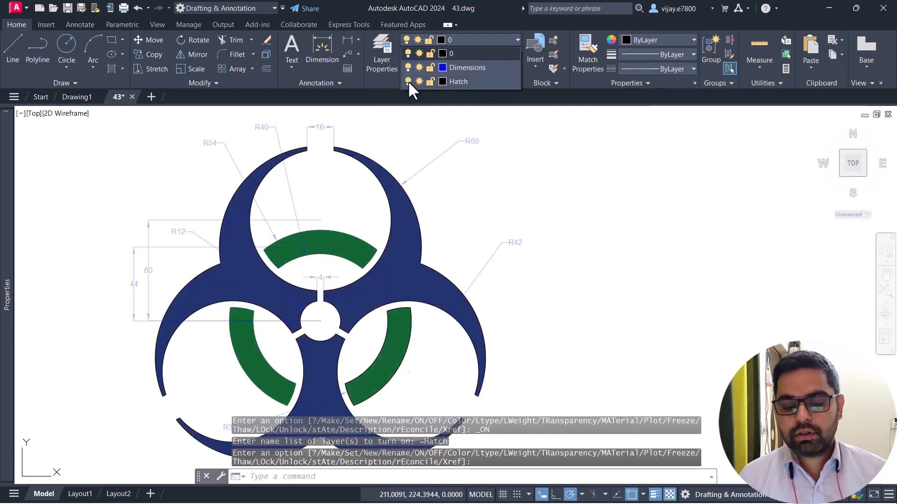
{"action": "left_click", "coordinate": [408, 80]}
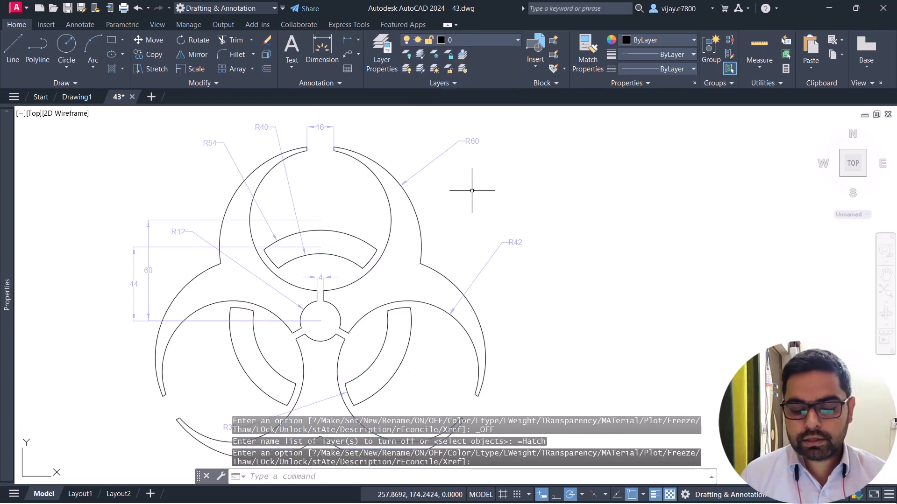
Set the Dimensions layer's transparency to 0 and close the layer manager.
{"action": "scroll", "coordinate": [466, 207], "scroll_direction": "down", "scroll_amount": 2}
{"action": "middle_click_drag", "start_coordinate": [466, 208], "coordinate": [480, 177]}
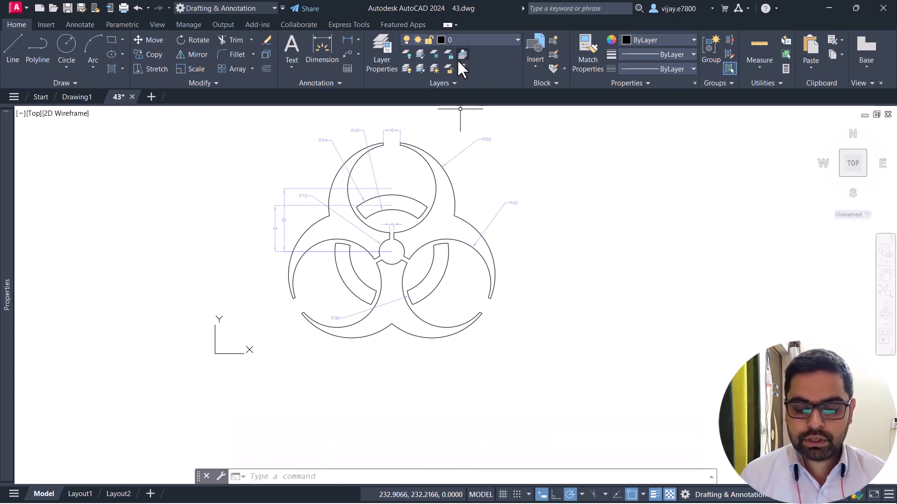
{"action": "left_click", "coordinate": [478, 40]}
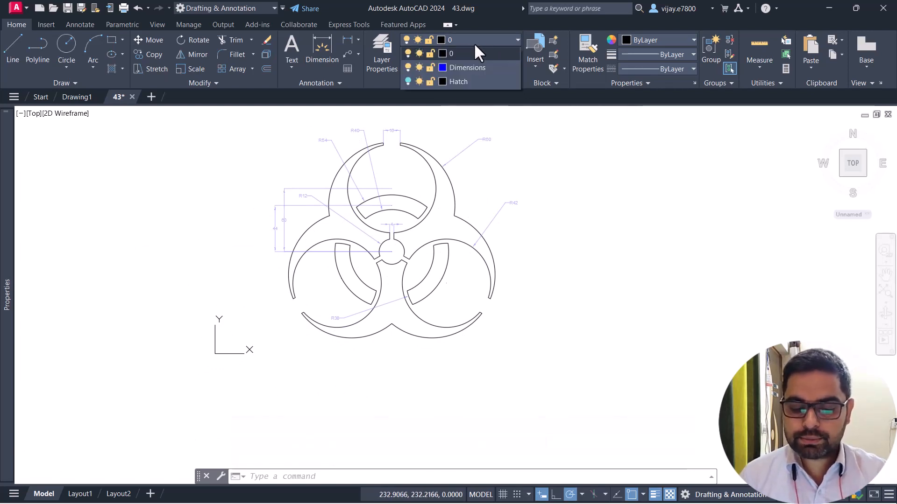
{"action": "left_click", "coordinate": [381, 61]}
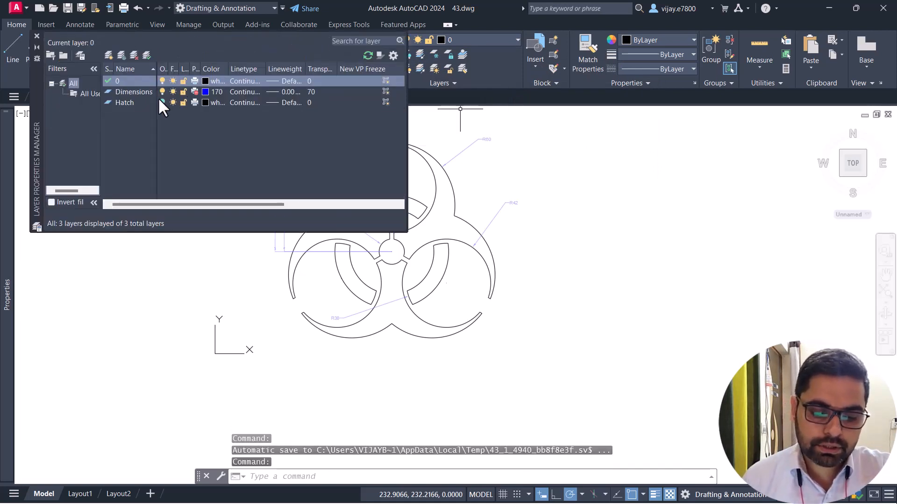
{"action": "left_click", "coordinate": [307, 91]}
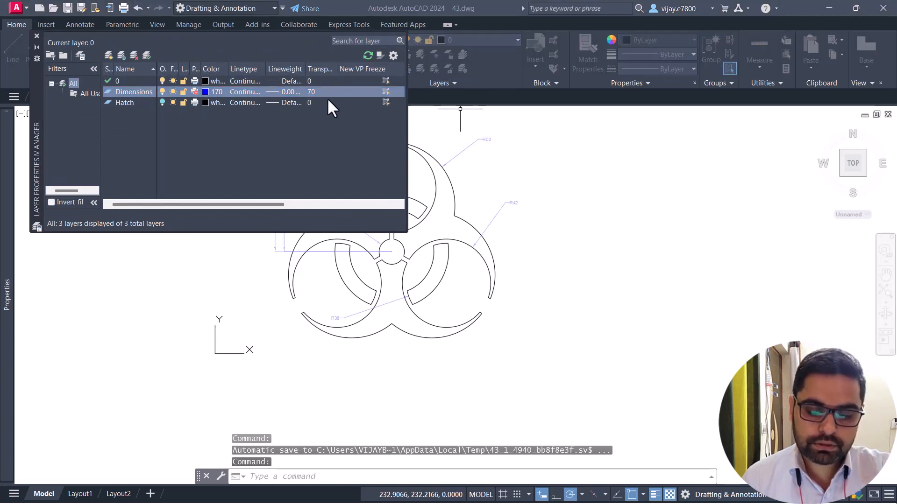
{"action": "type", "text": "0"}
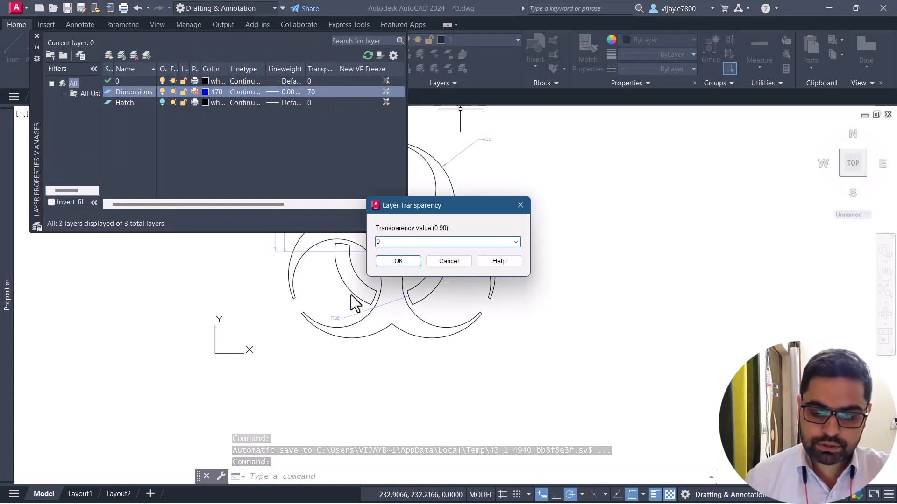
{"action": "left_click", "coordinate": [379, 261]}
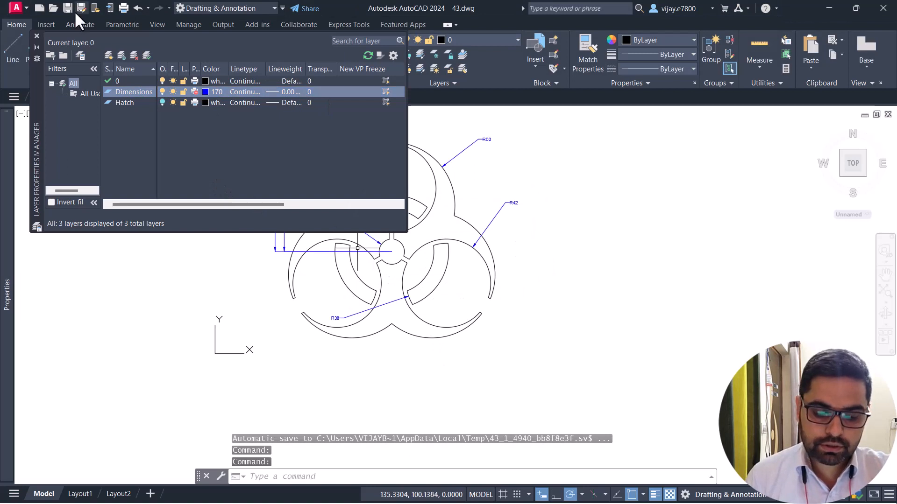
{"action": "left_click", "coordinate": [37, 36]}
{"action": "scroll", "coordinate": [406, 133], "scroll_direction": "up", "scroll_amount": 2}
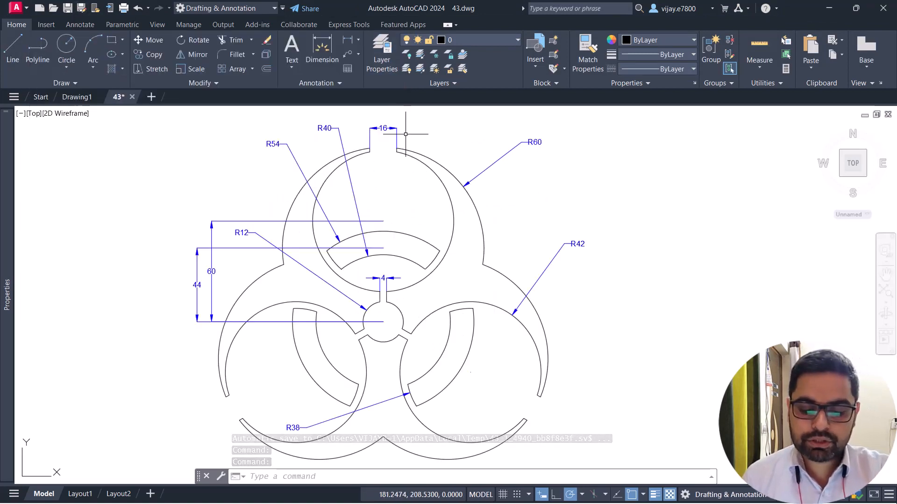